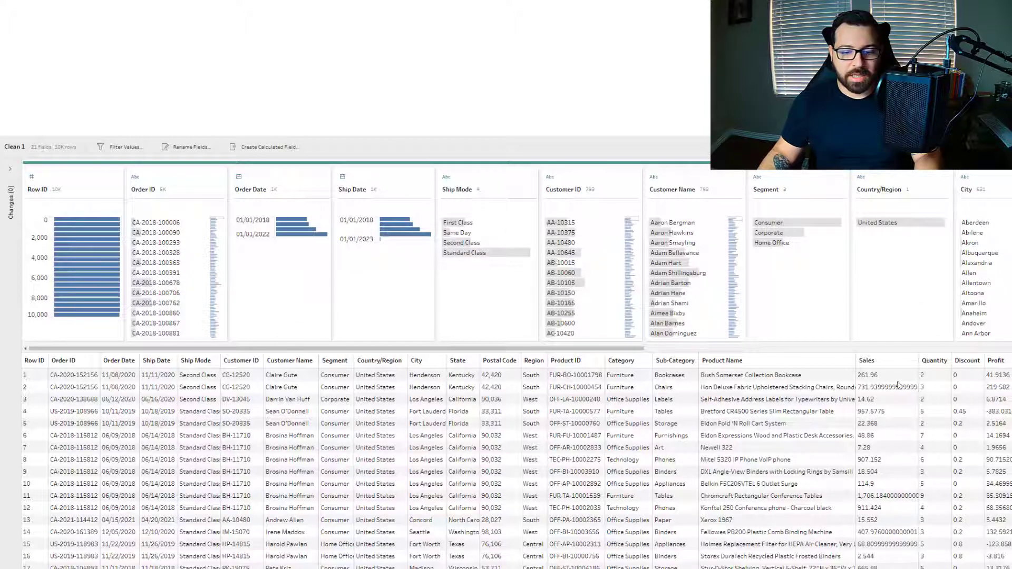
Create a calculated field in the Clean 1 step with the formula {FIXED [Category]: SUM([Sales])}
left_click(258, 147)
left_click(398, 234)
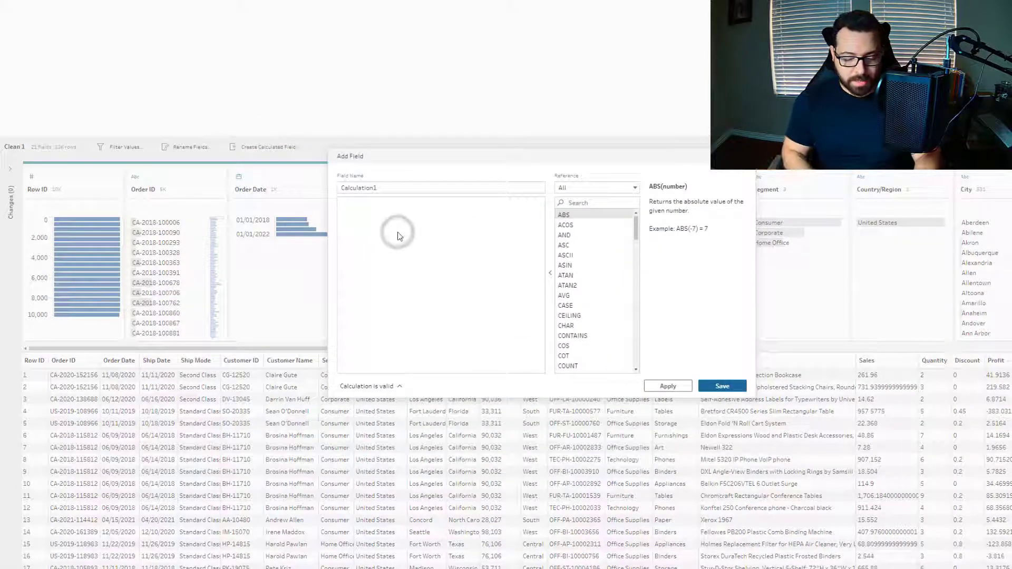
type("{FIXE")
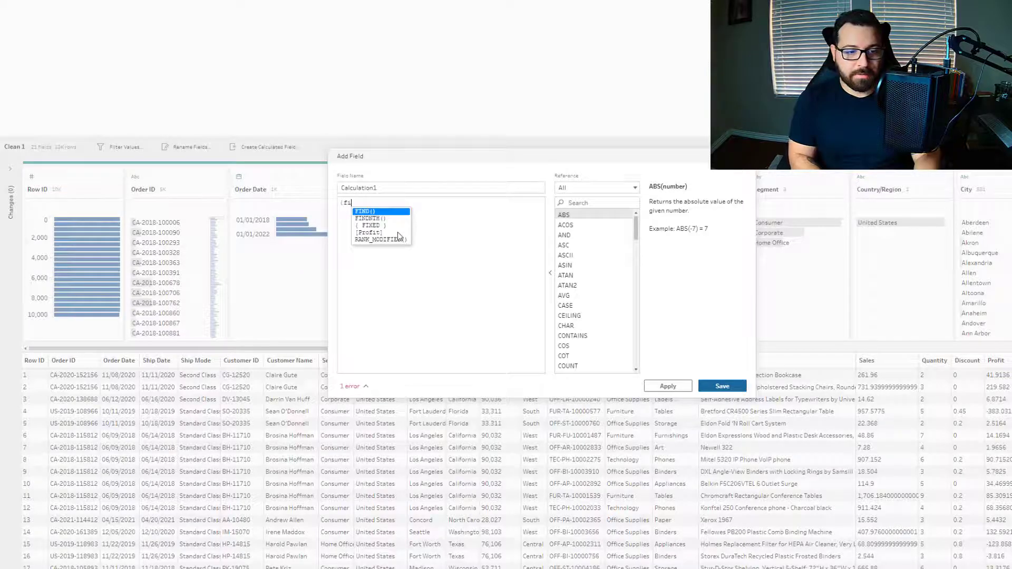
type("D ca")
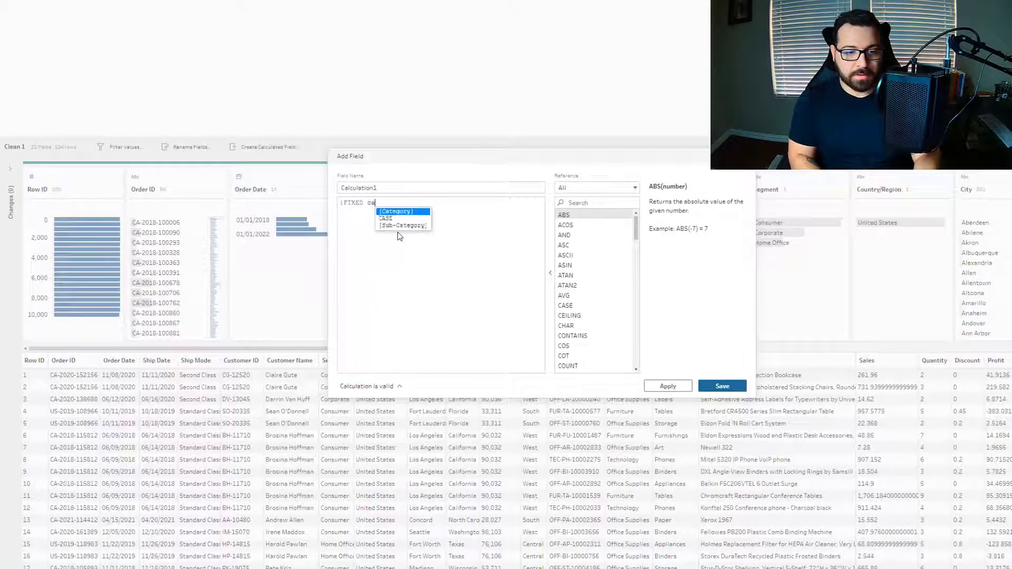
key("Return")
type(": SI")
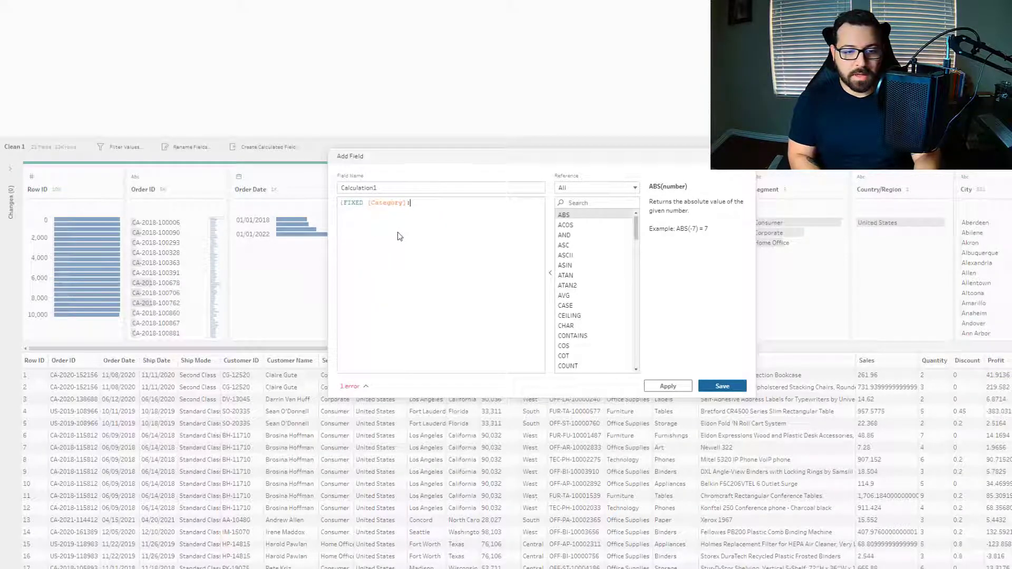
key("BackSpace")
key("BackSpace")
type("S")
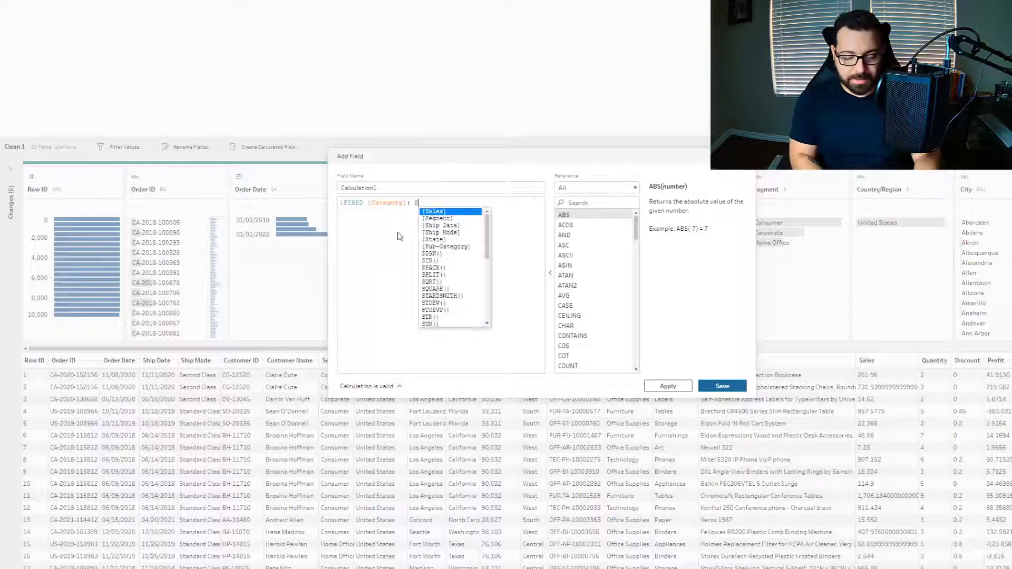
type("UM(sa")
key("Return")
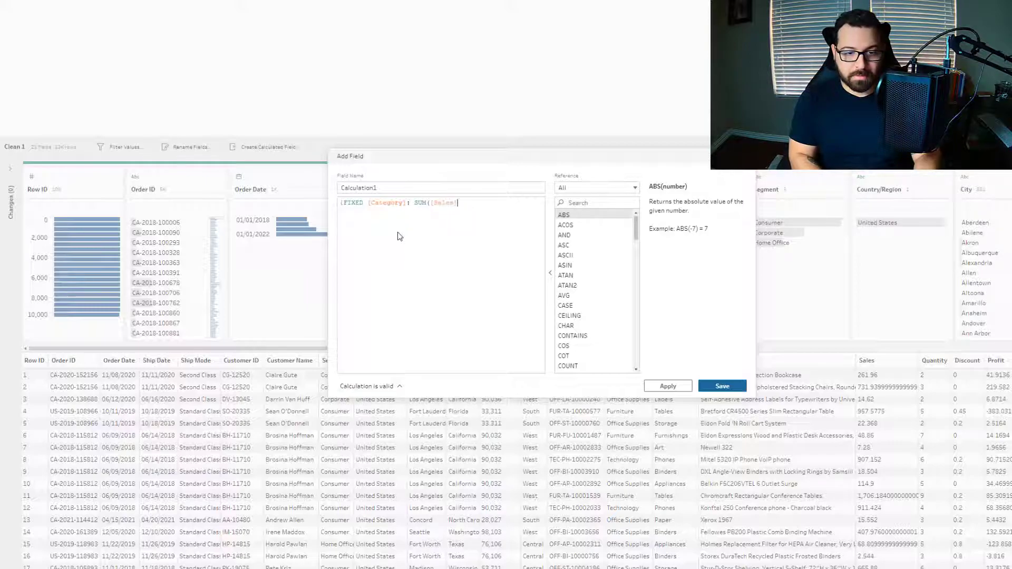
type(")}}")
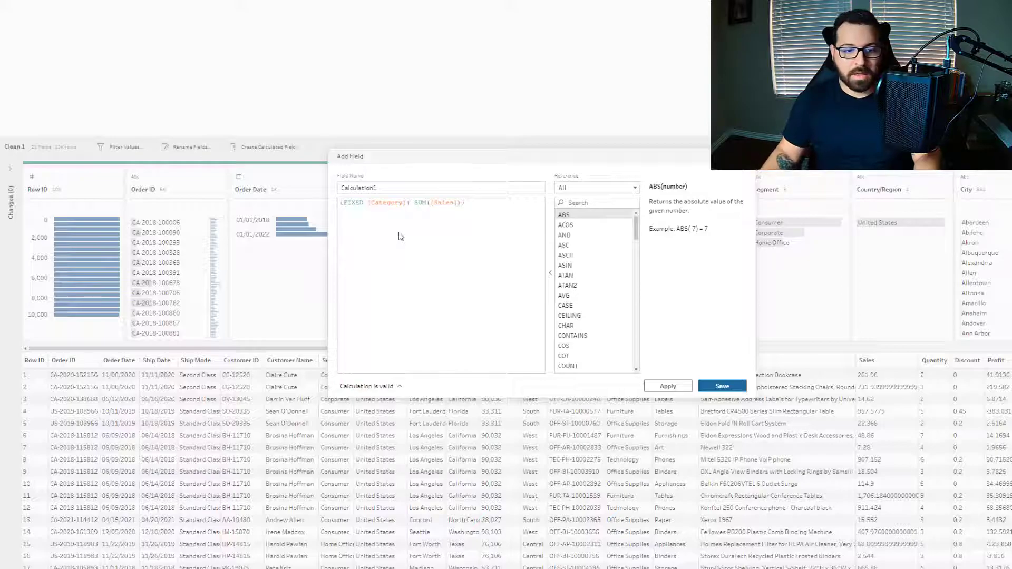
left_click_drag(411, 203, 432, 204)
left_click(462, 203)
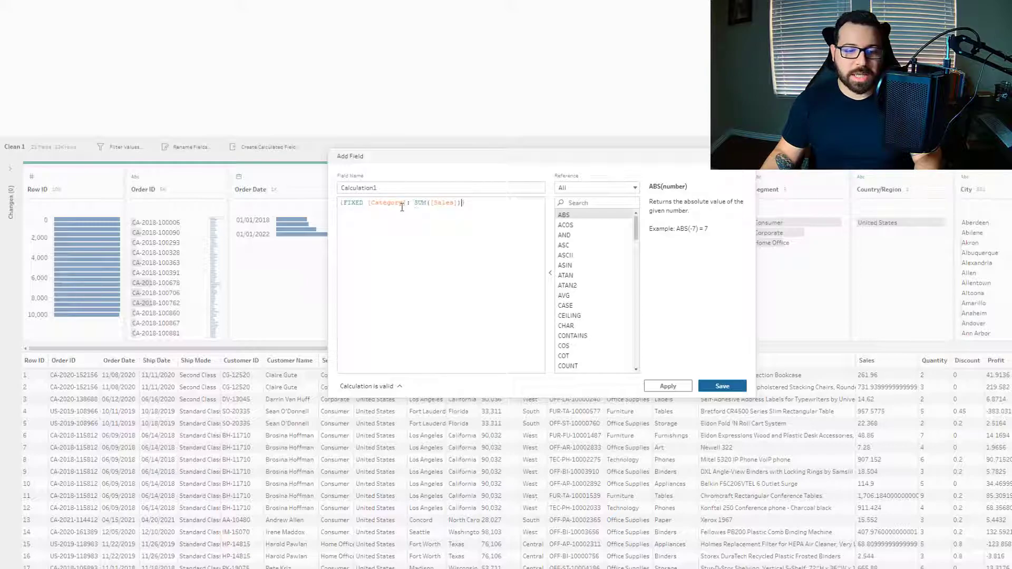
Name the calculated field Category Sales, save it, and move it between the Product Name and Sales fields
double_click(391, 186)
type("Ca")
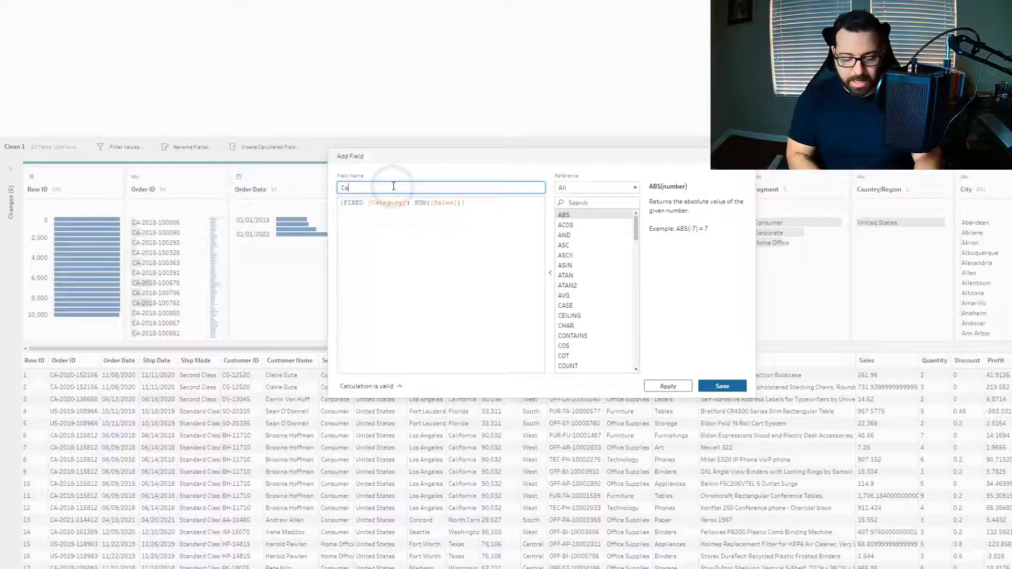
type("te")
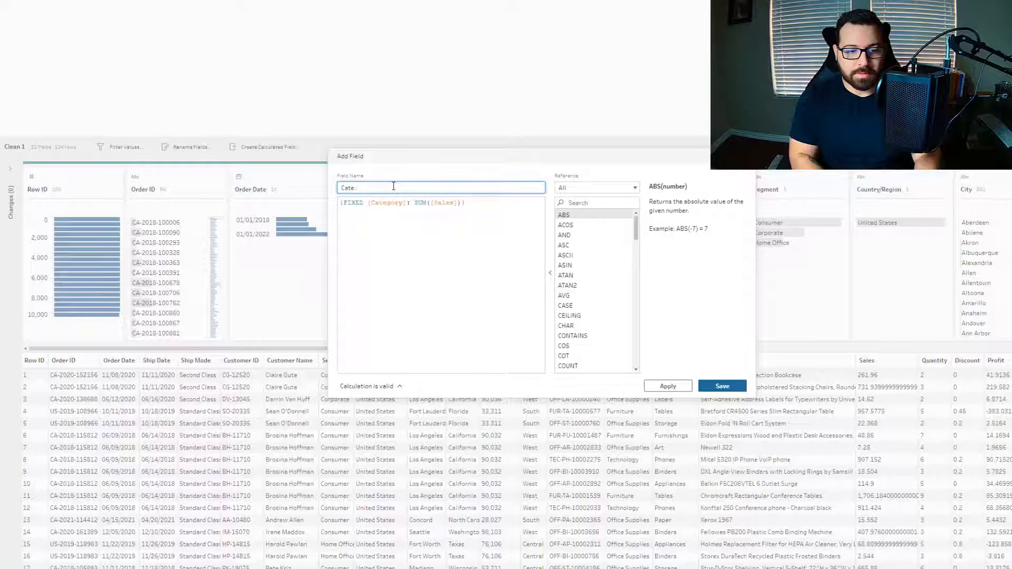
type("gory Sales")
left_click(731, 388)
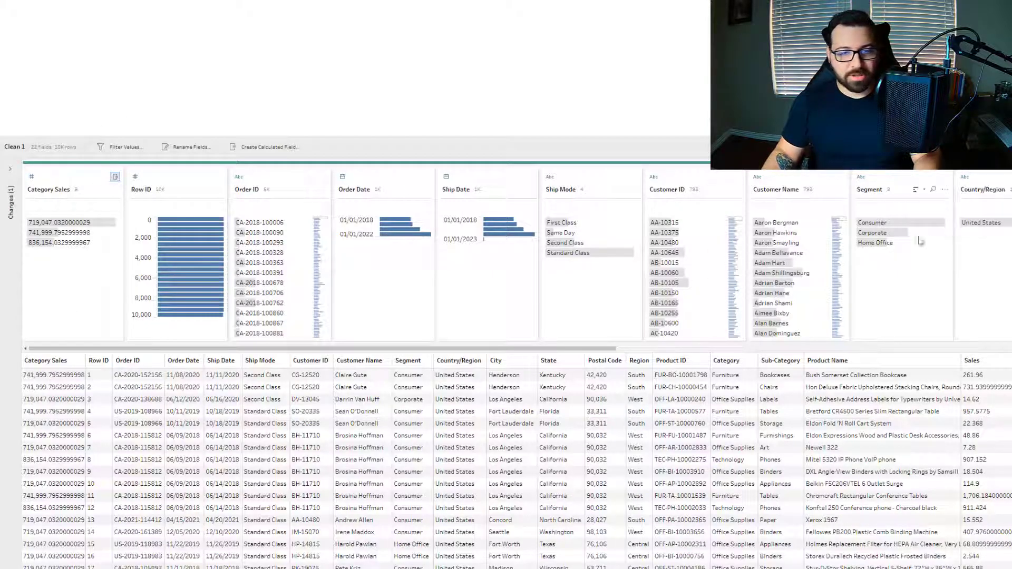
left_click(63, 176)
left_click_drag(733, 217, 877, 224)
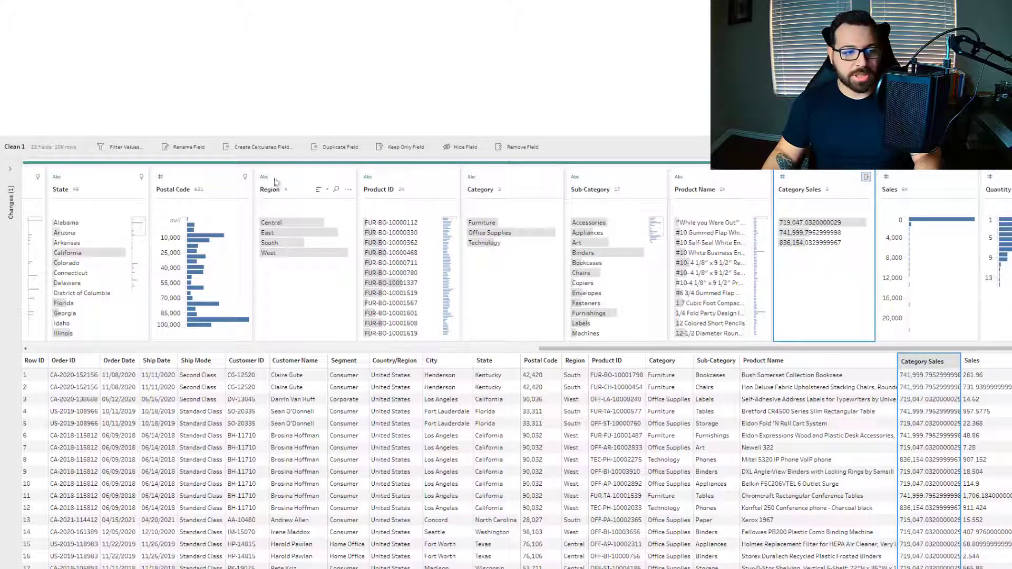
Create another calculated field with the formula {FIXED [Customer ID]: MIN([Order Date])}
left_click(241, 149)
left_click_drag(418, 203, 296, 197)
type("{FI")
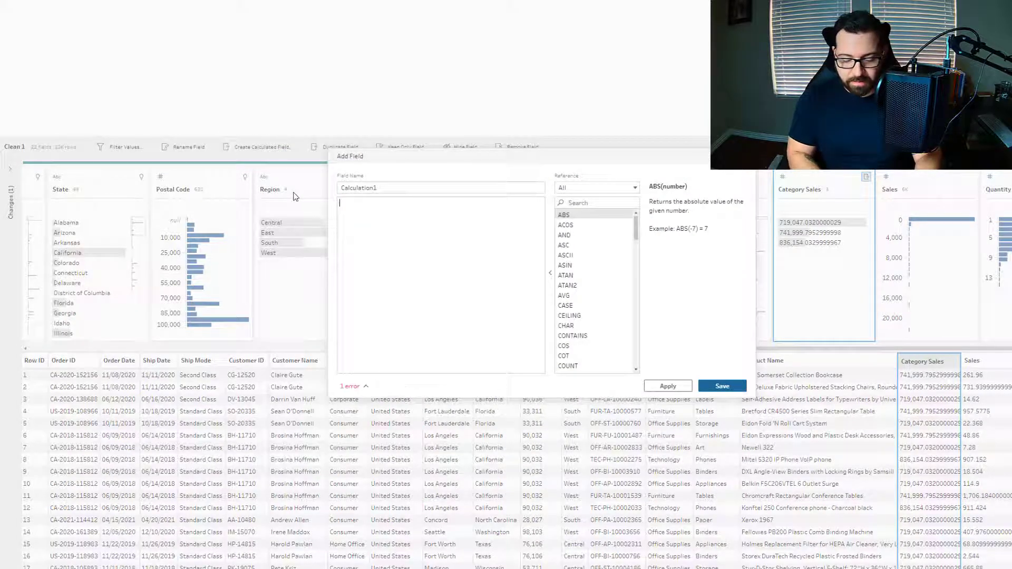
type("XED [Customer ID]")
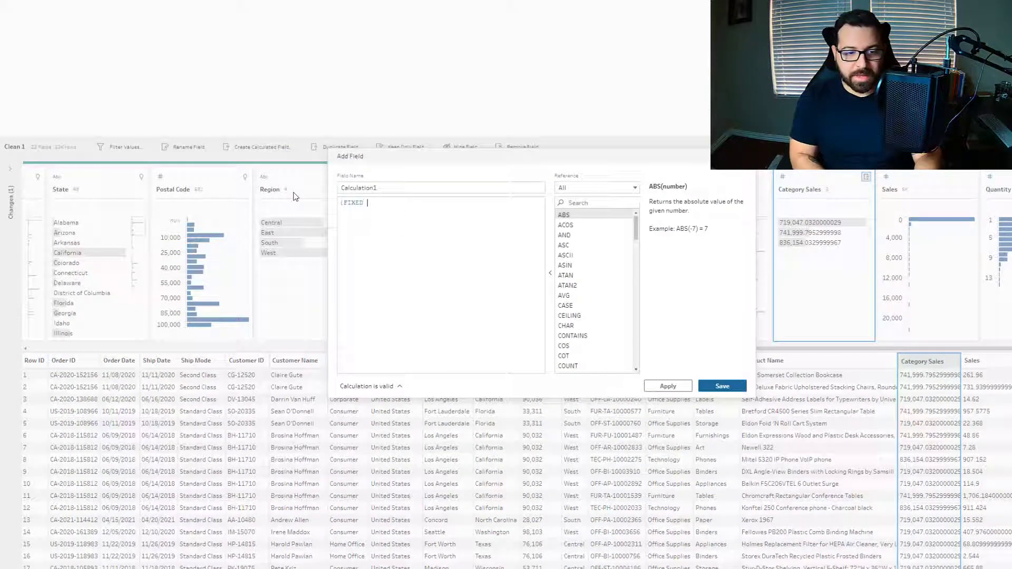
key("Return")
type(": MIN([Order Date])}")
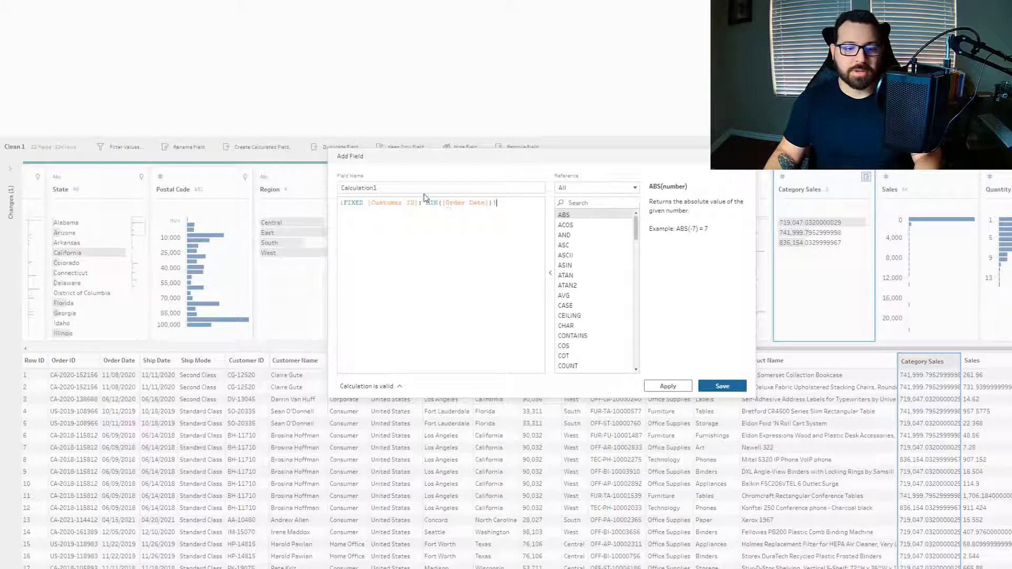
Name the customer-level calculation First Order Date and save it
double_click(424, 187)
type("First ")
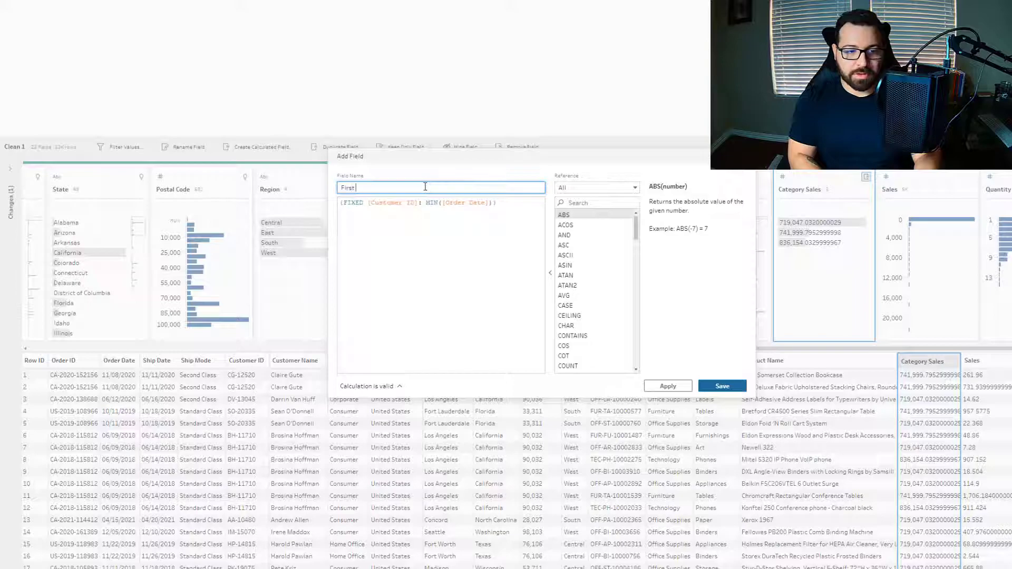
type("Order Date")
left_click(723, 386)
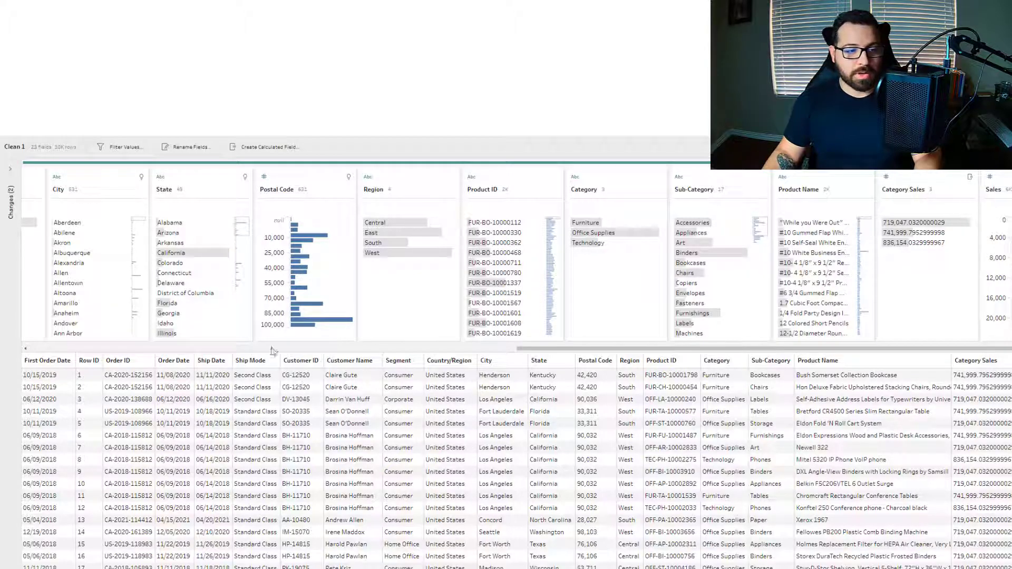
Start a new calculated field named First Order by Sub-Category
left_click(254, 150)
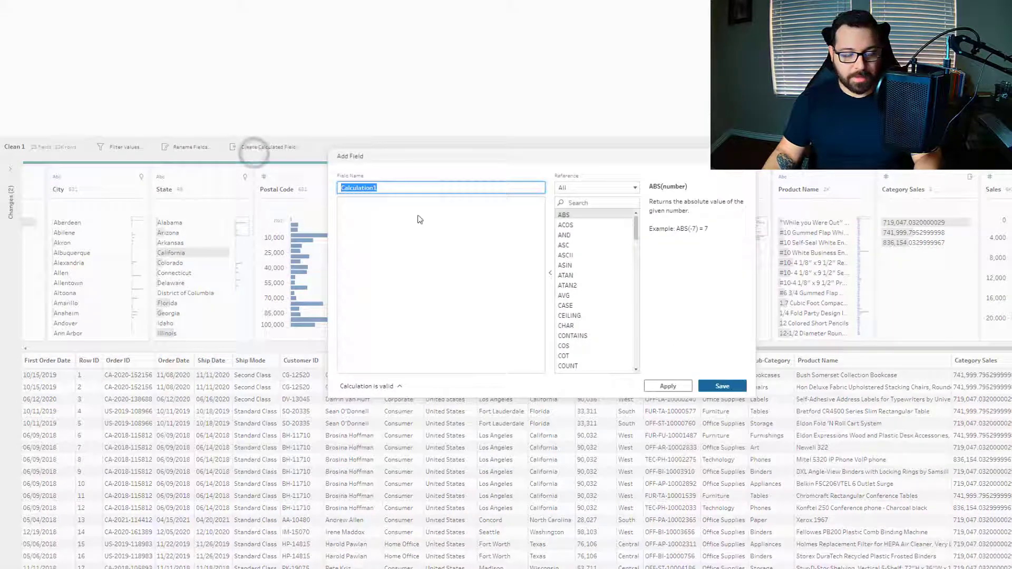
type("First OR")
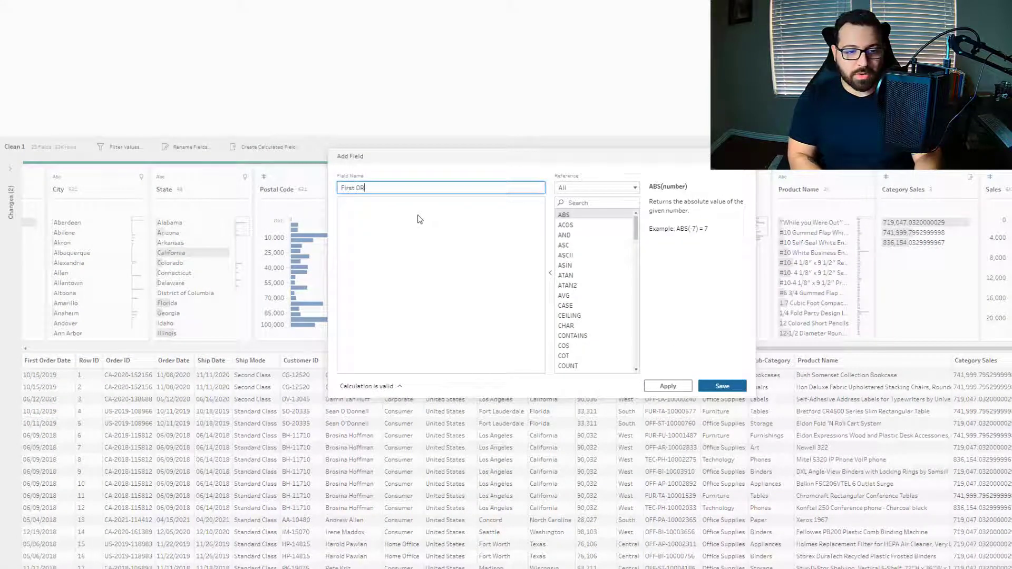
type("der by Sub-Ce")
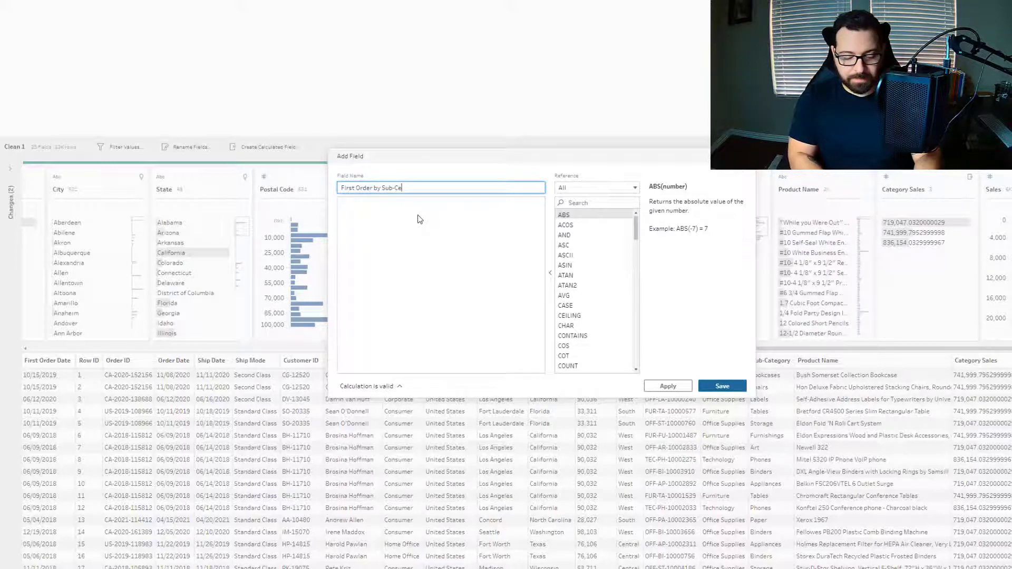
type("ry")
left_click(420, 219)
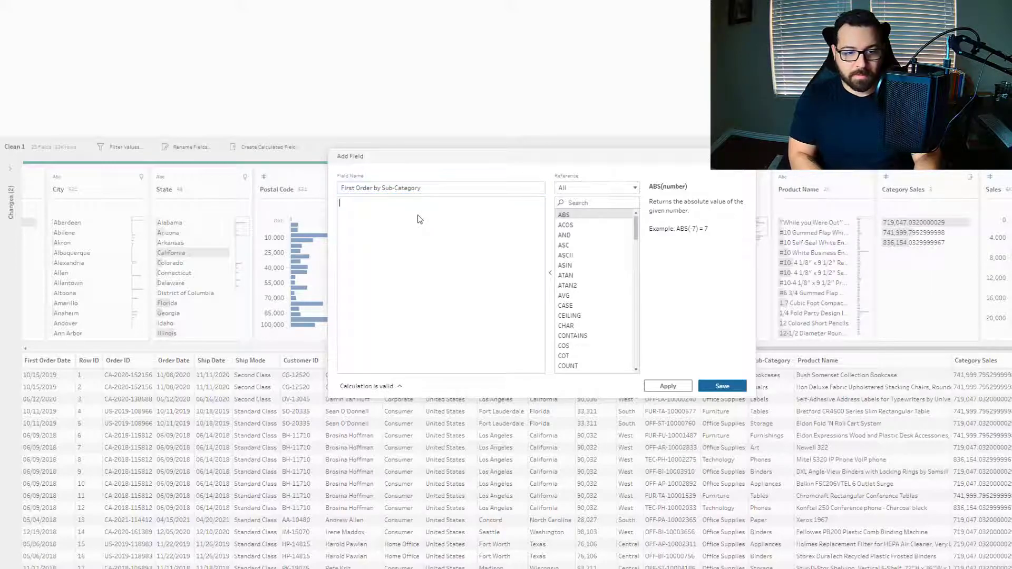
Enter the formula {FIXED [Customer ID], [Sub-Category]: MIN([Order Date])} and save the field
type("{")
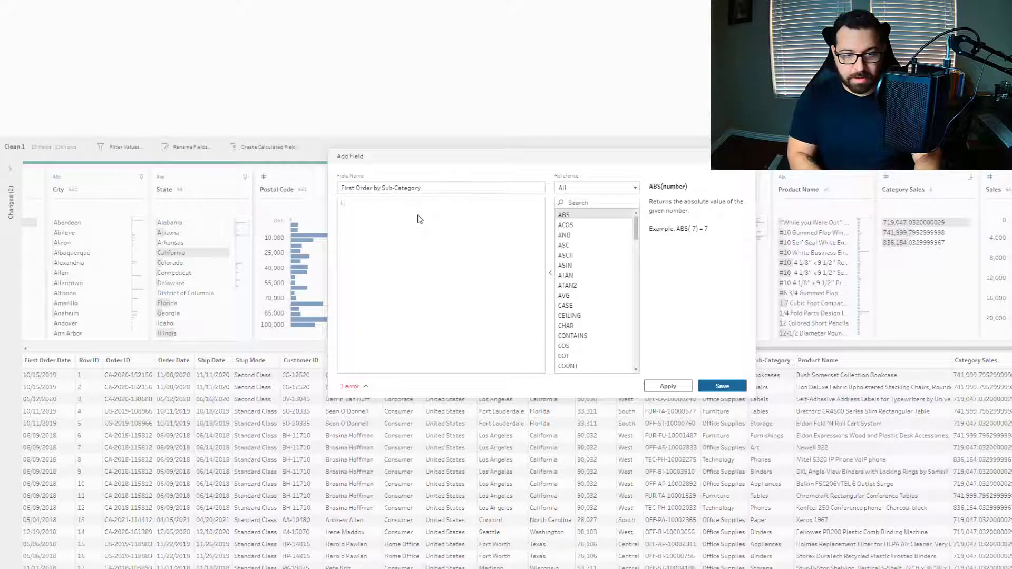
type("FIXED [Customer ID]:, Sub")
key("Return")
type(": M")
type("IN([Order Date]")
key("Return")
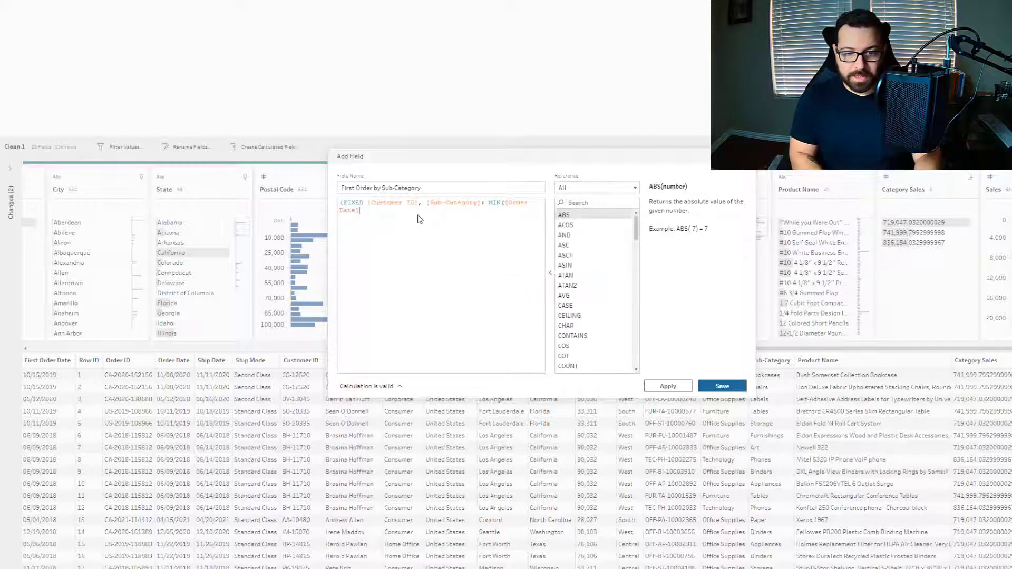
type(")}")
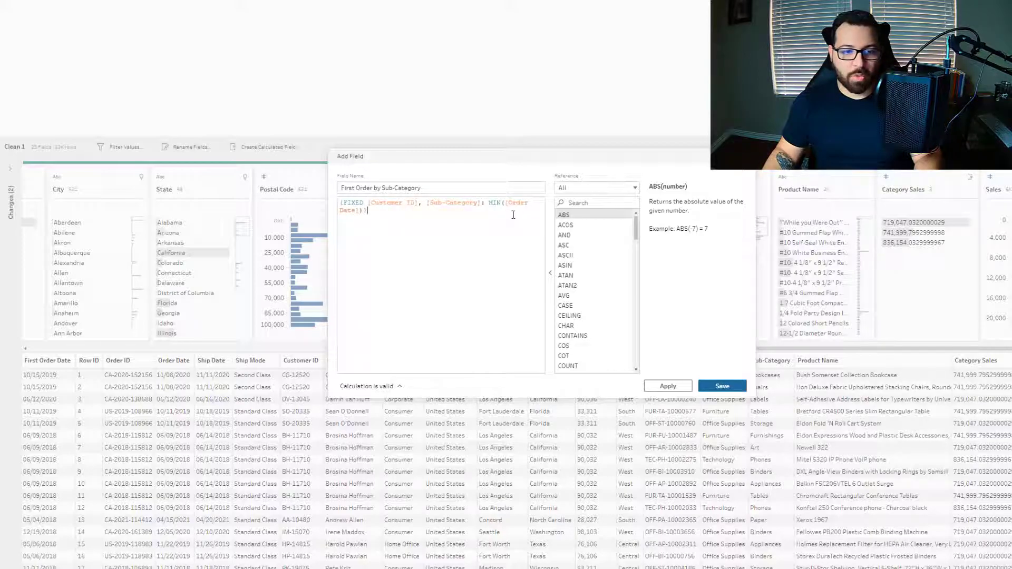
left_click(722, 386)
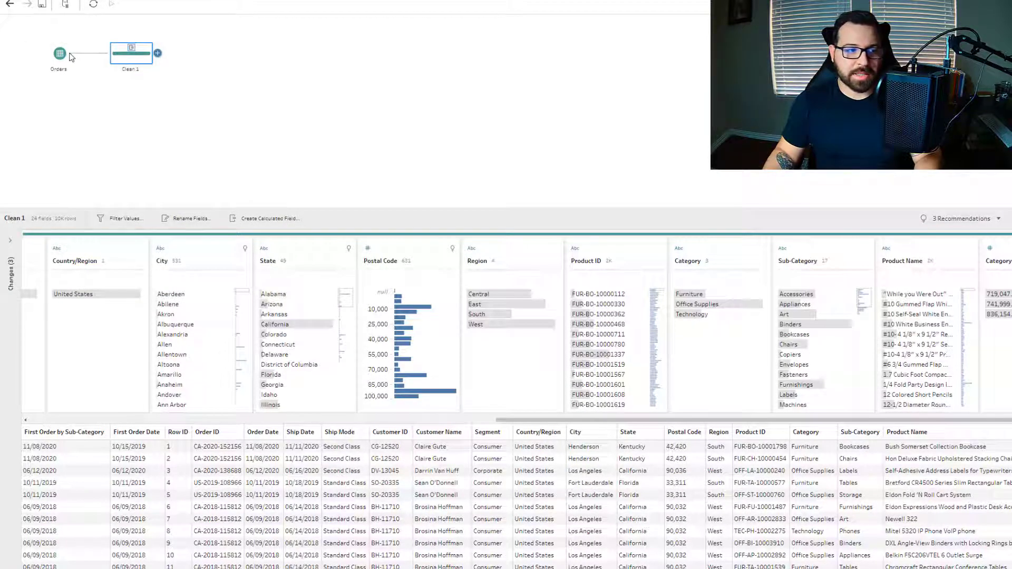
Add an Aggregate step branching from Orders that groups by Category and sums Sales
left_click(74, 53)
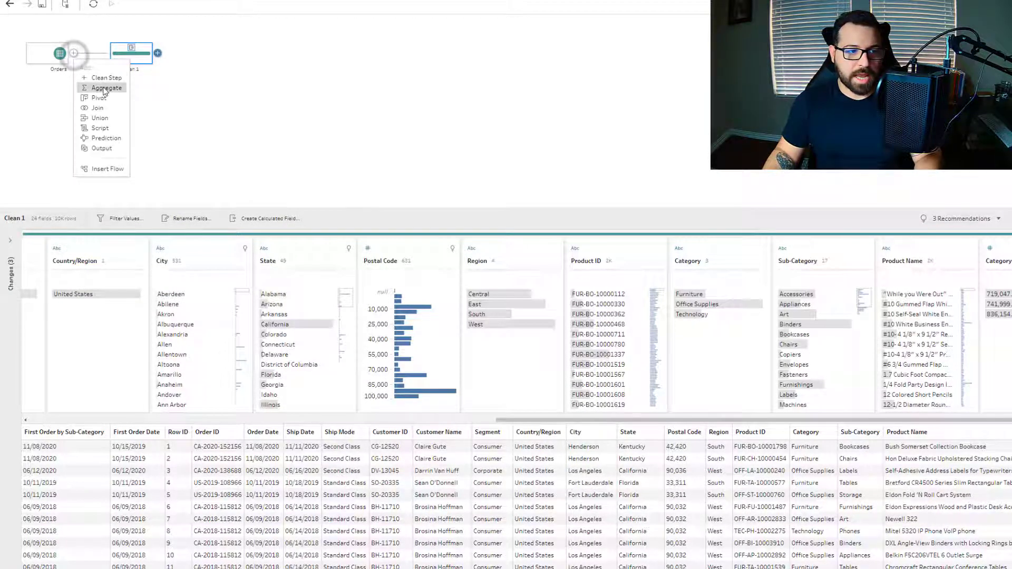
left_click(105, 88)
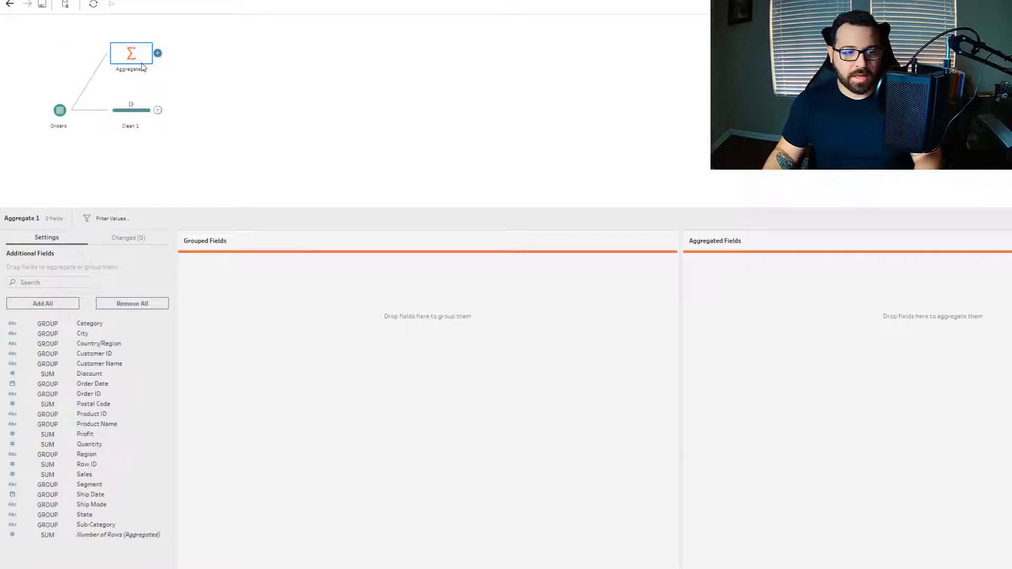
left_click_drag(99, 325, 211, 303)
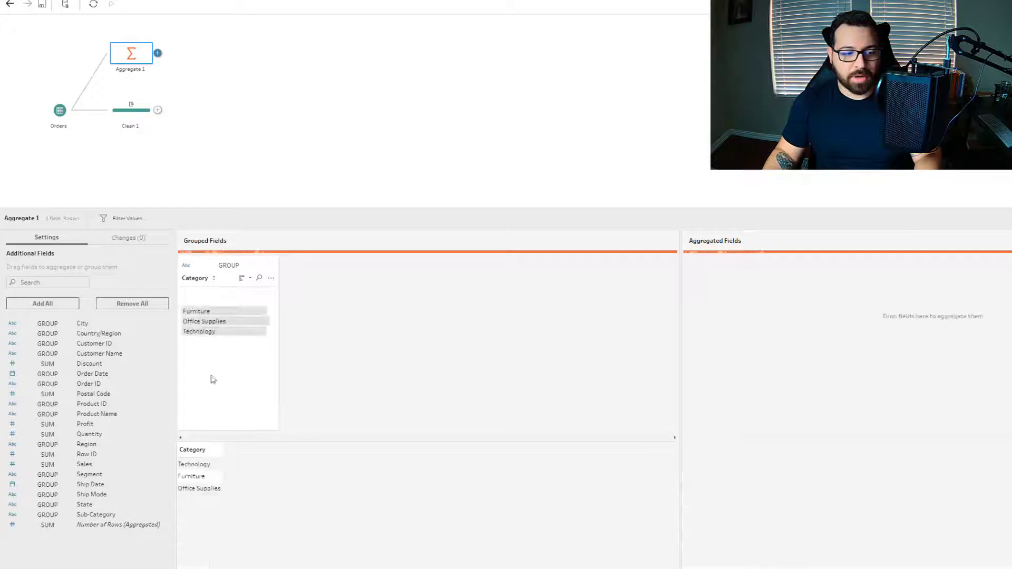
left_click_drag(100, 465, 790, 327)
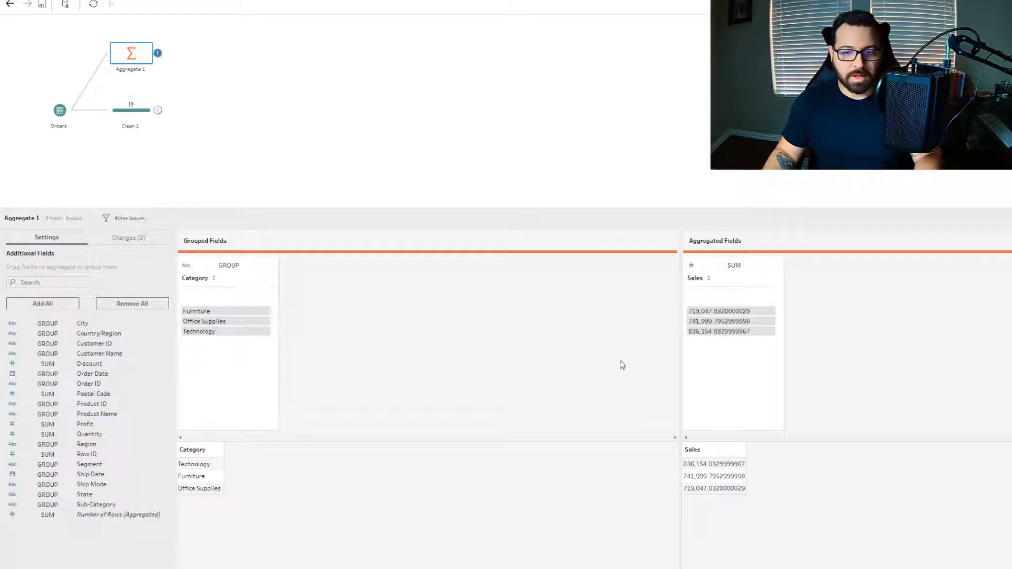
Add a second Aggregate step from Orders, grouped by Customer ID with Order Date aggregated as Minimum
left_click(73, 109)
left_click(94, 146)
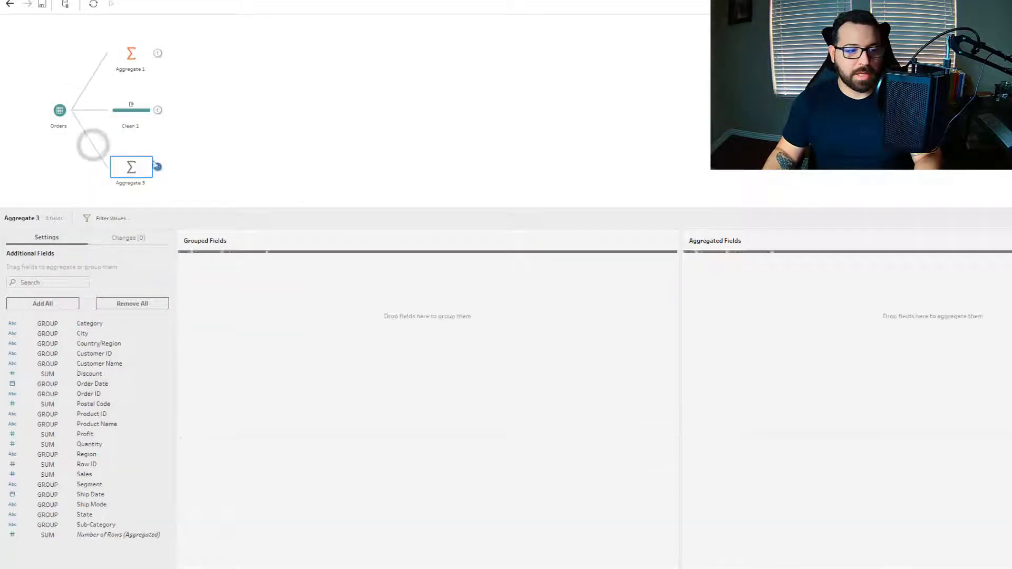
left_click_drag(94, 354, 248, 309)
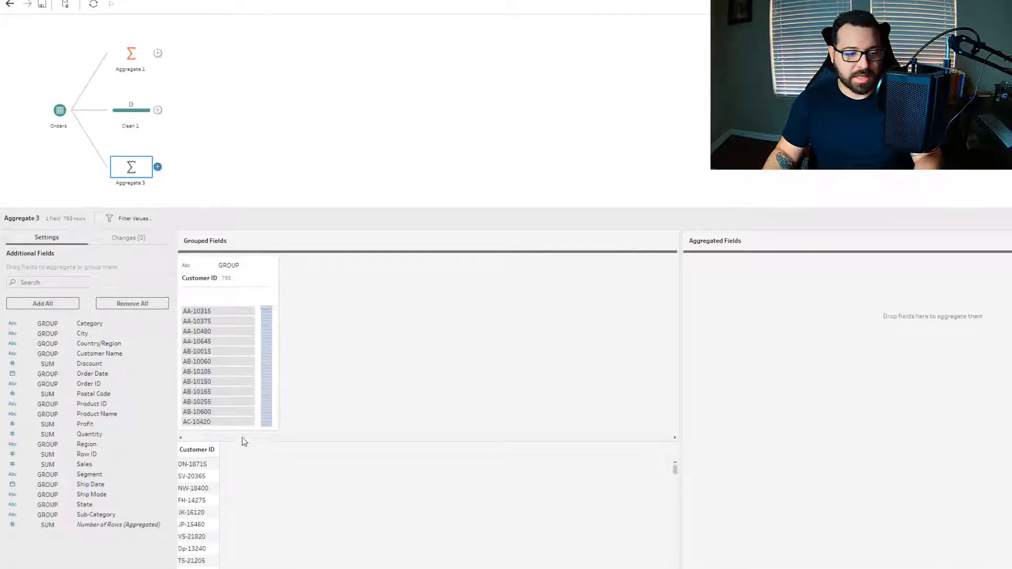
left_click_drag(90, 383, 746, 322)
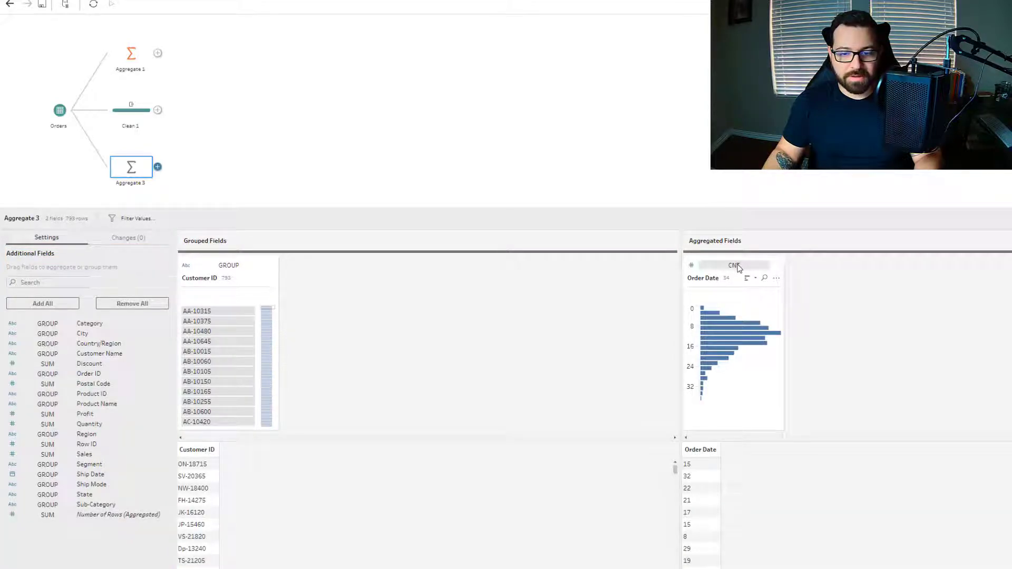
left_click(735, 266)
left_click(734, 299)
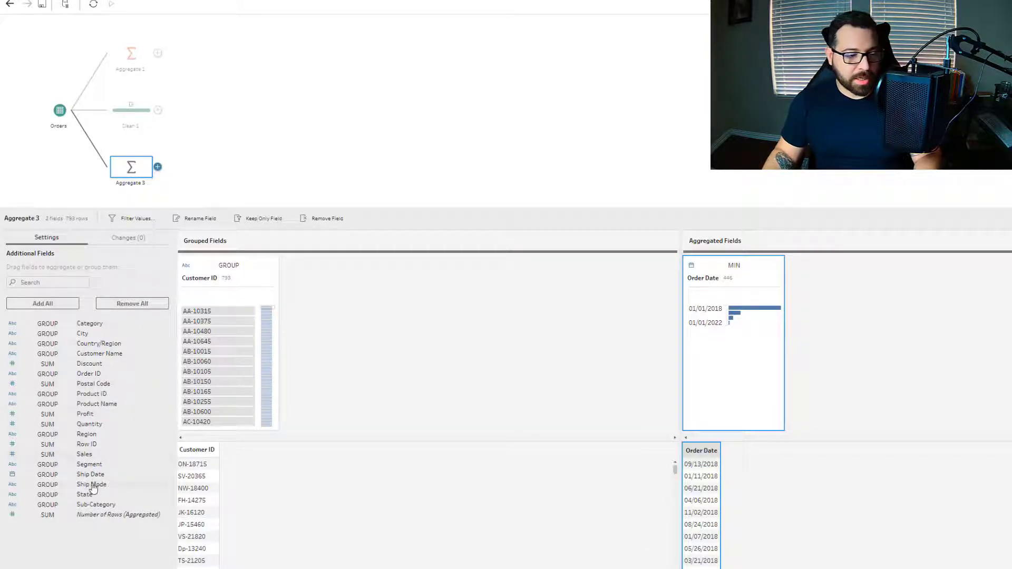
Add Sub-Category to the second Aggregate step's grouped fields and return to the Clean 1 step
left_click_drag(95, 504, 301, 289)
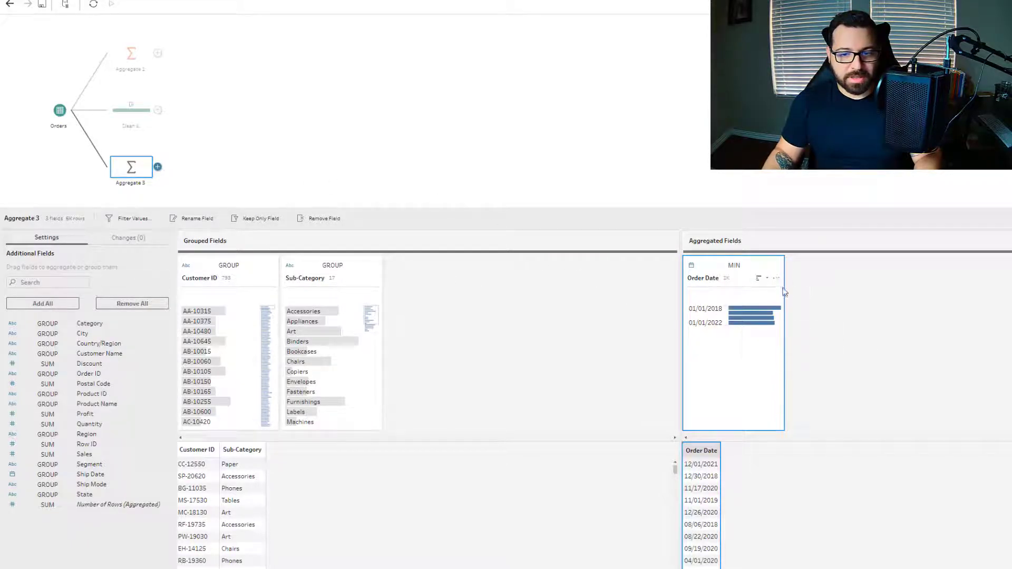
left_click(145, 118)
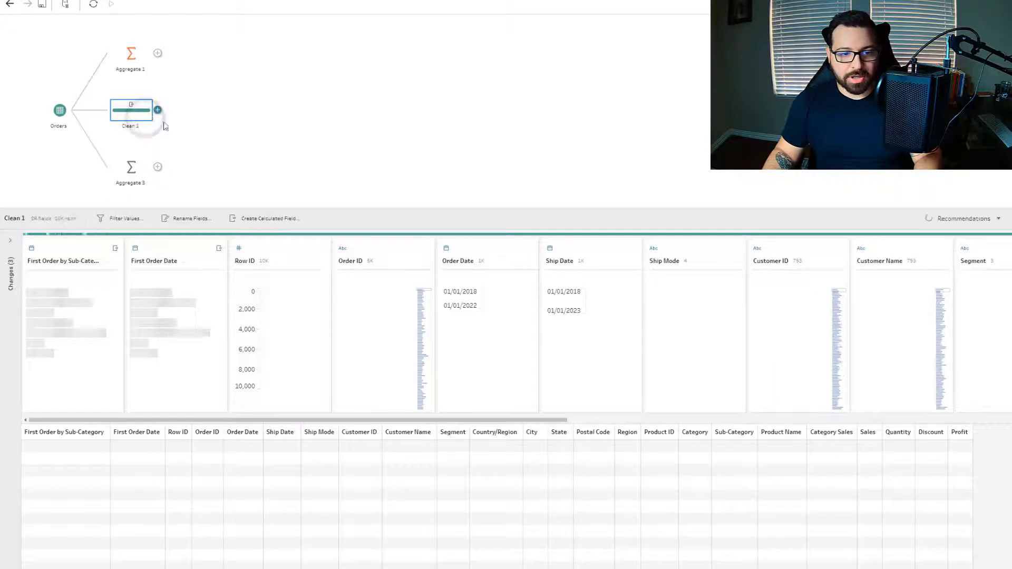
Review the First Order by Sub-Category calculation in Clean 1 and compare it with the grouping and aggregation in Aggregate 3
left_click(115, 252)
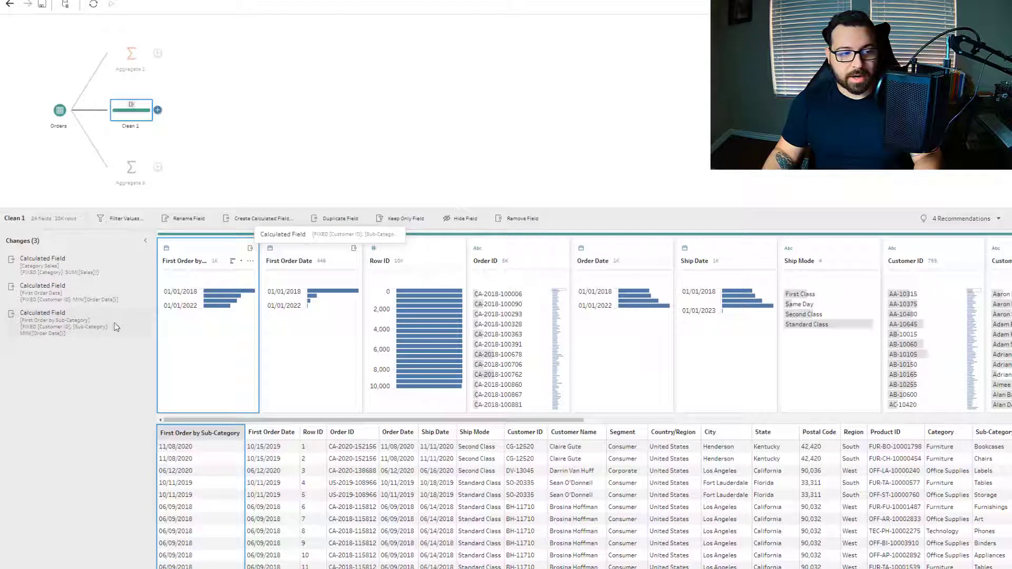
double_click(116, 324)
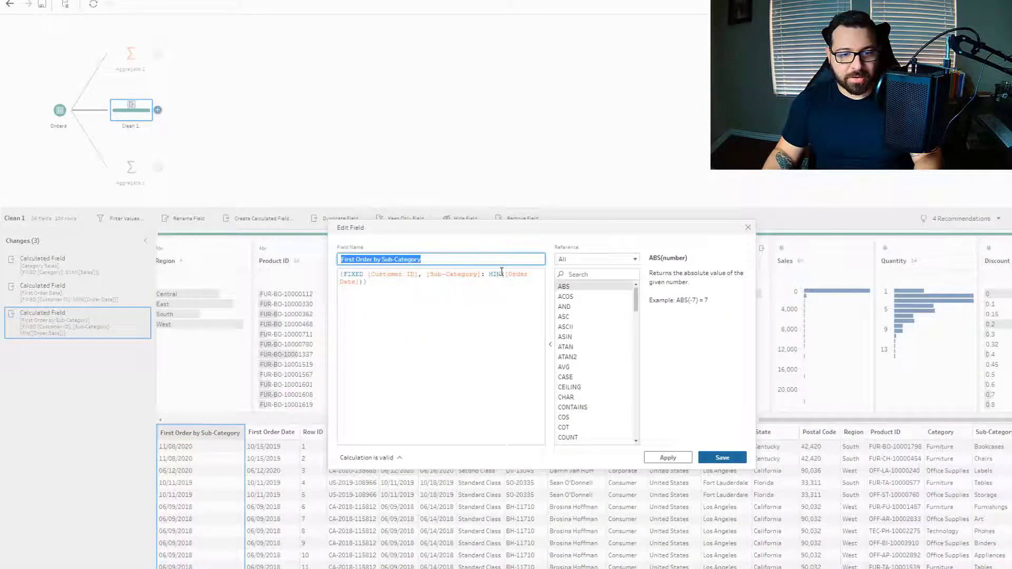
left_click(748, 227)
left_click(130, 169)
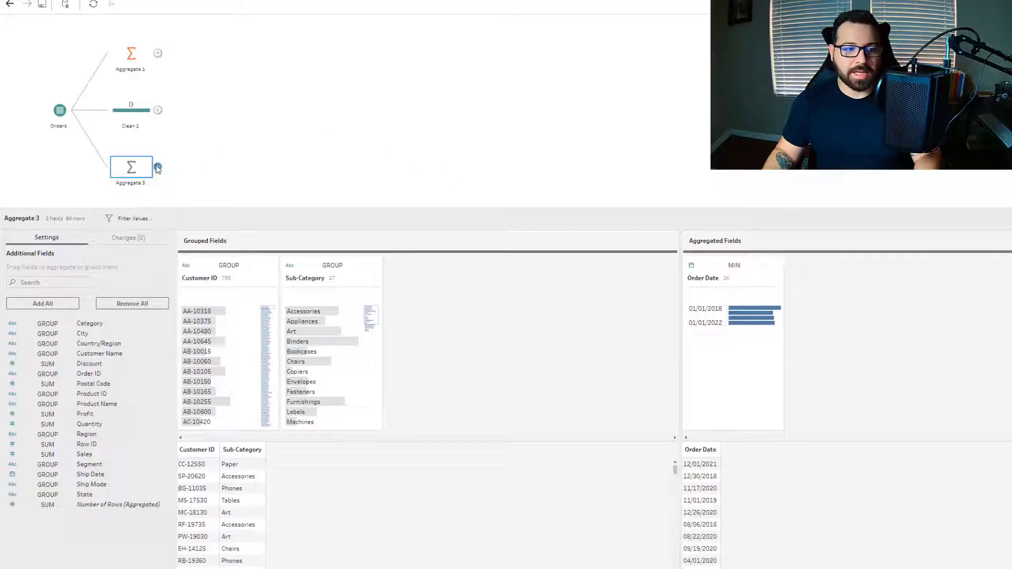
left_click(148, 116)
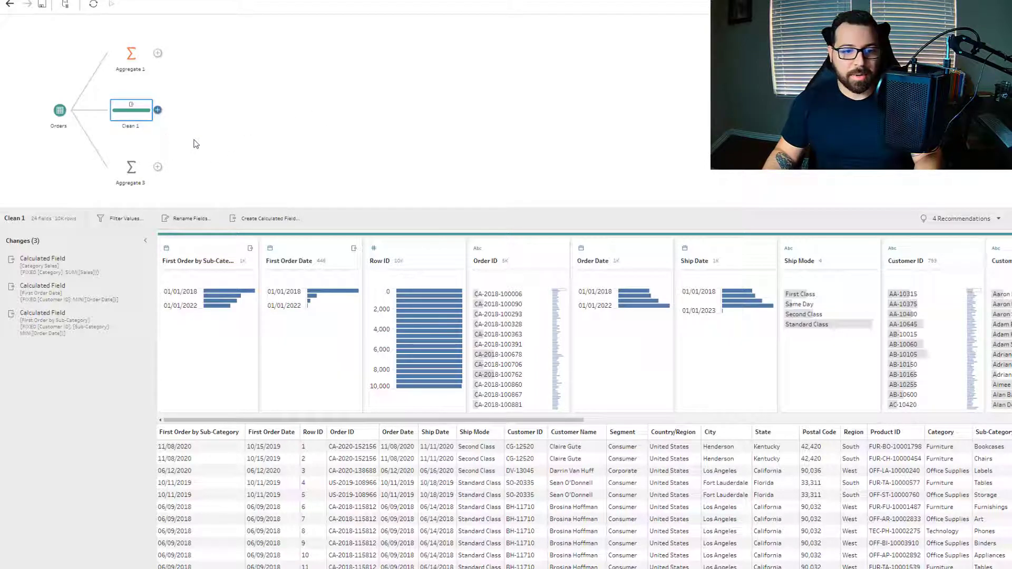
left_click(131, 167)
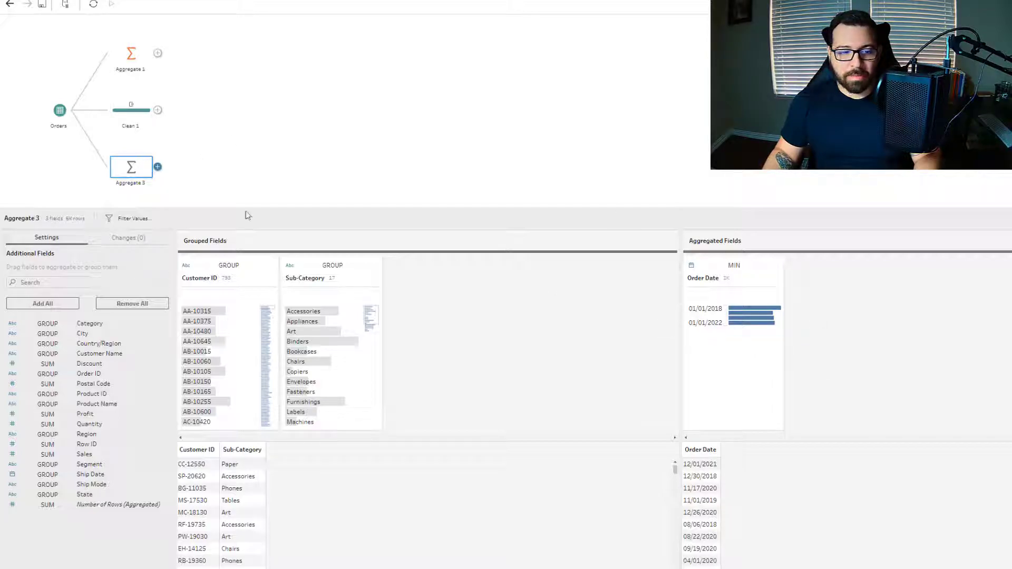
Remove the First Order by Sub-Category field from the Clean 1 step
left_click(140, 115)
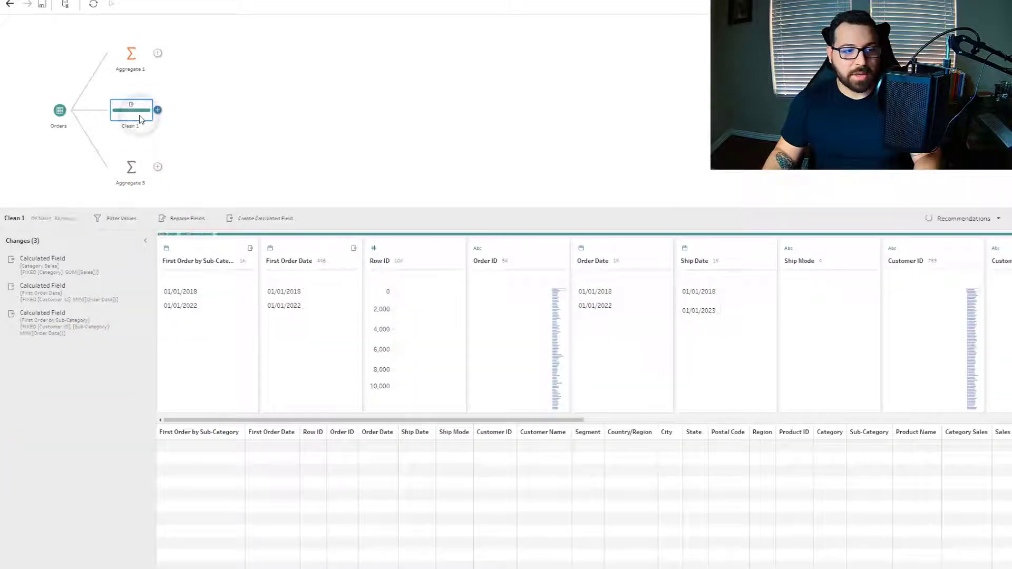
right_click(220, 250)
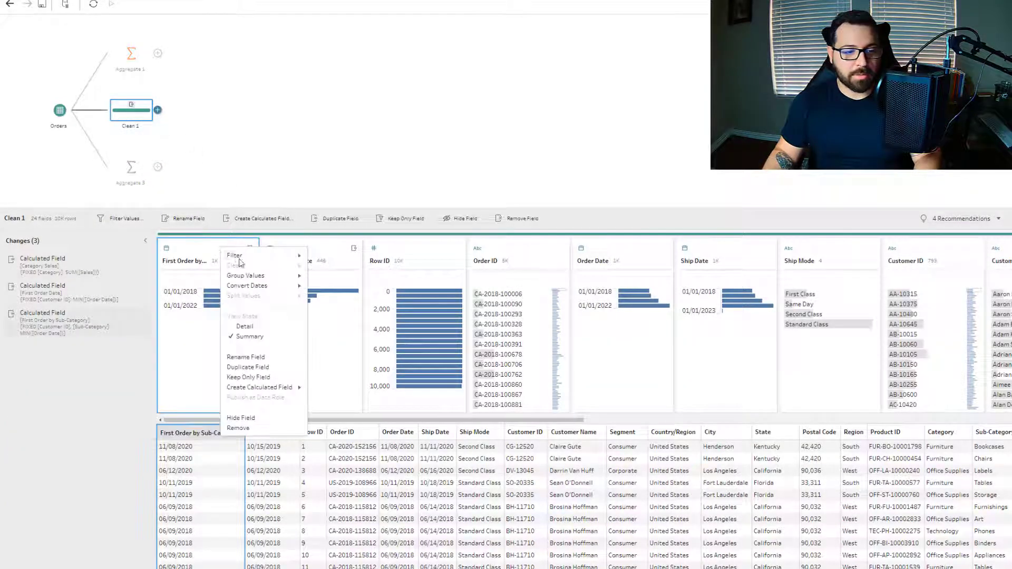
left_click(254, 433)
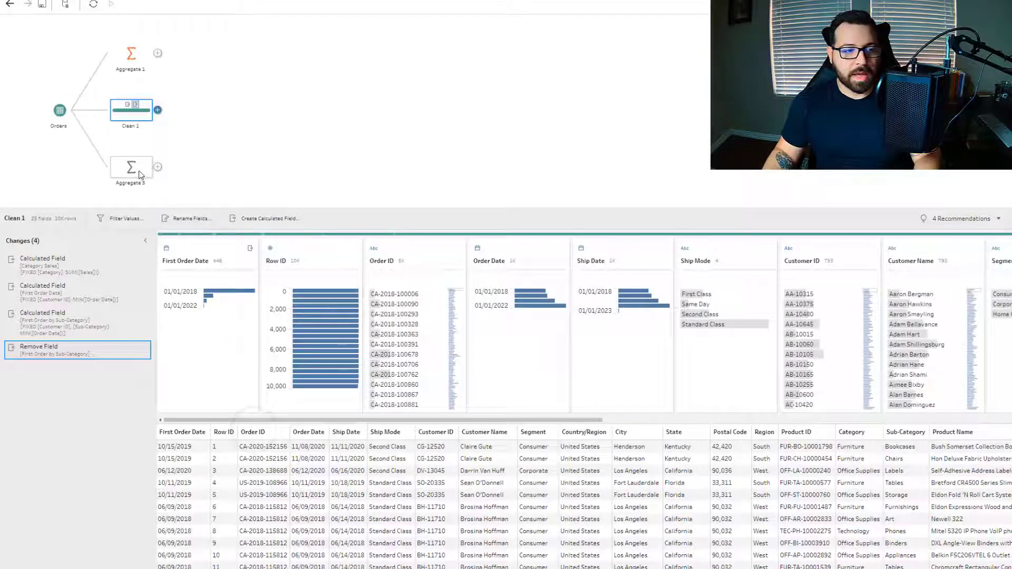
Join Aggregate 3 to Clean 1, replacing the default Sub-Category clause with Customer ID = Customer ID
left_click_drag(140, 172, 165, 115)
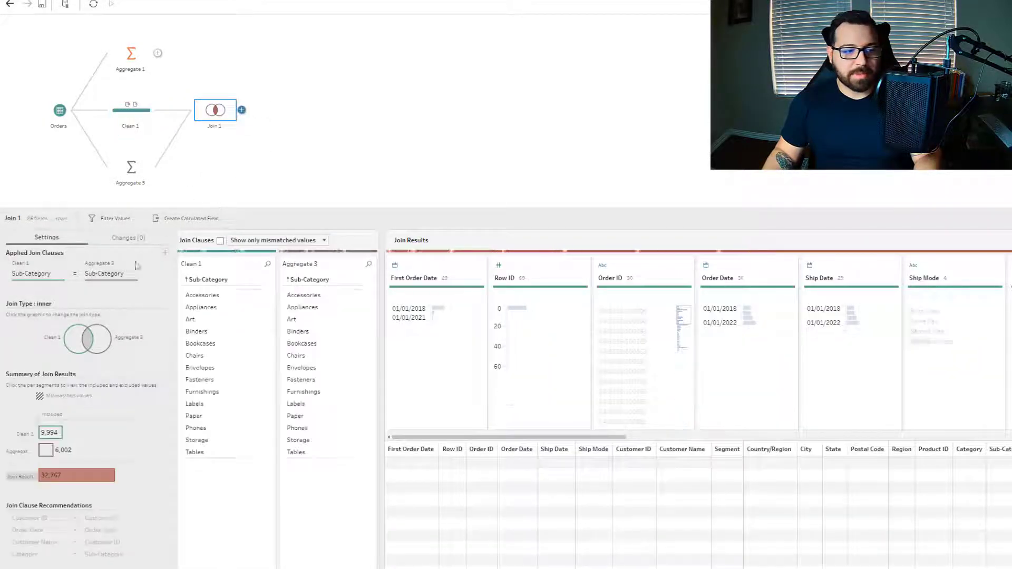
left_click(145, 277)
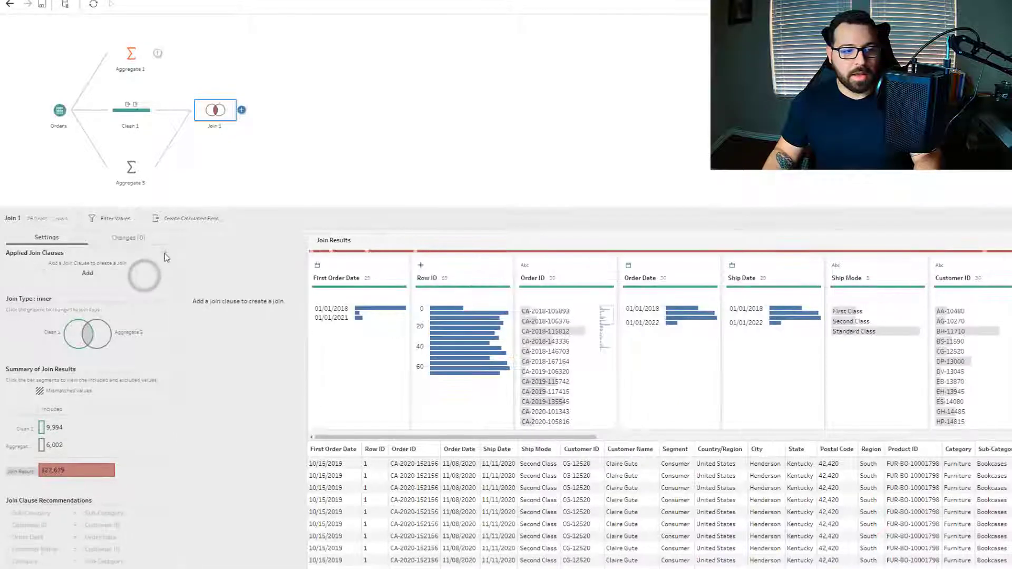
left_click(165, 253)
left_click(50, 350)
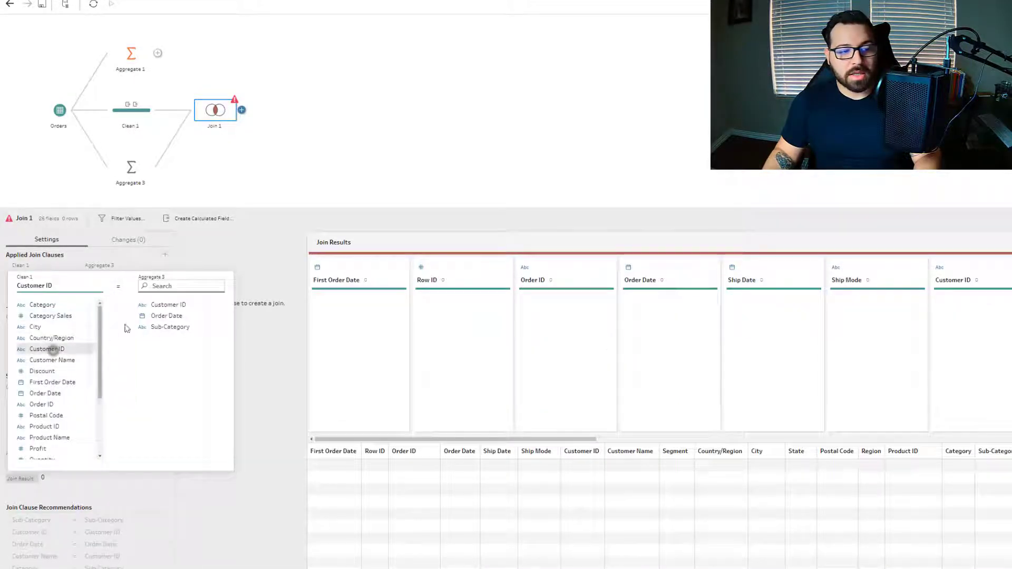
left_click(156, 304)
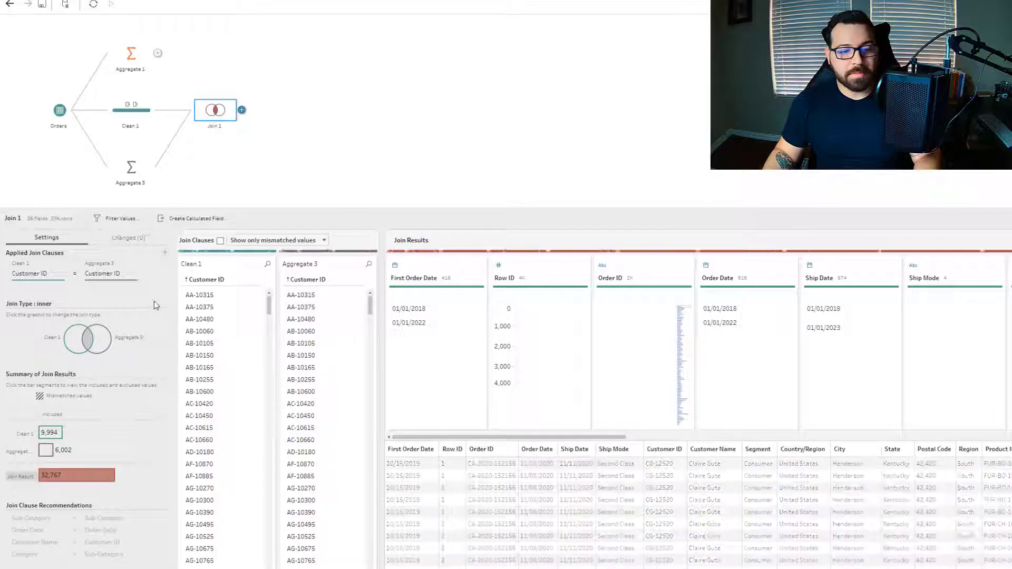
Add a second join clause matching Sub-Category in Clean 1 to Sub-Category in Aggregate 3
left_click(164, 252)
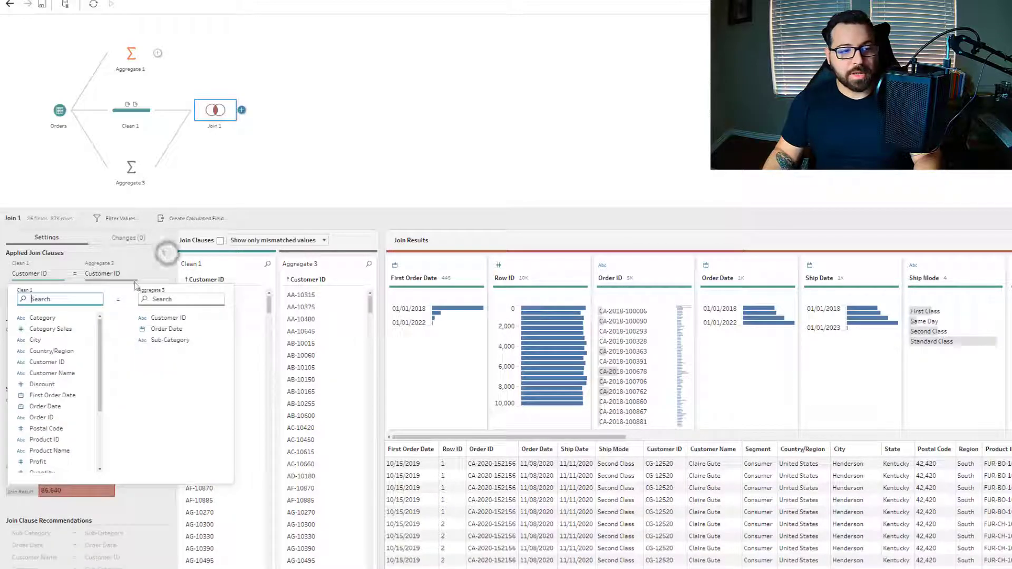
scroll(58, 421, "down", 3)
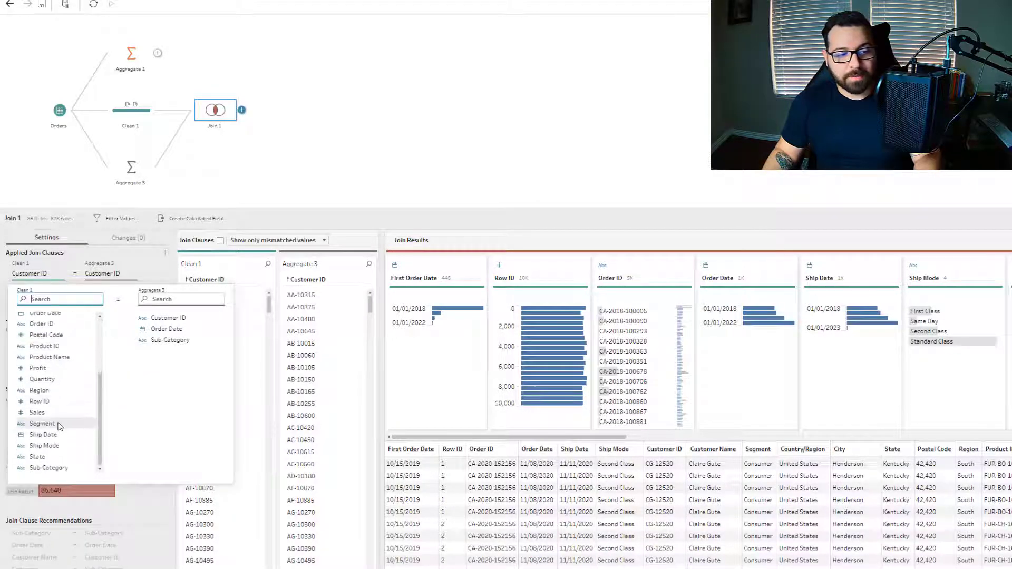
left_click(63, 468)
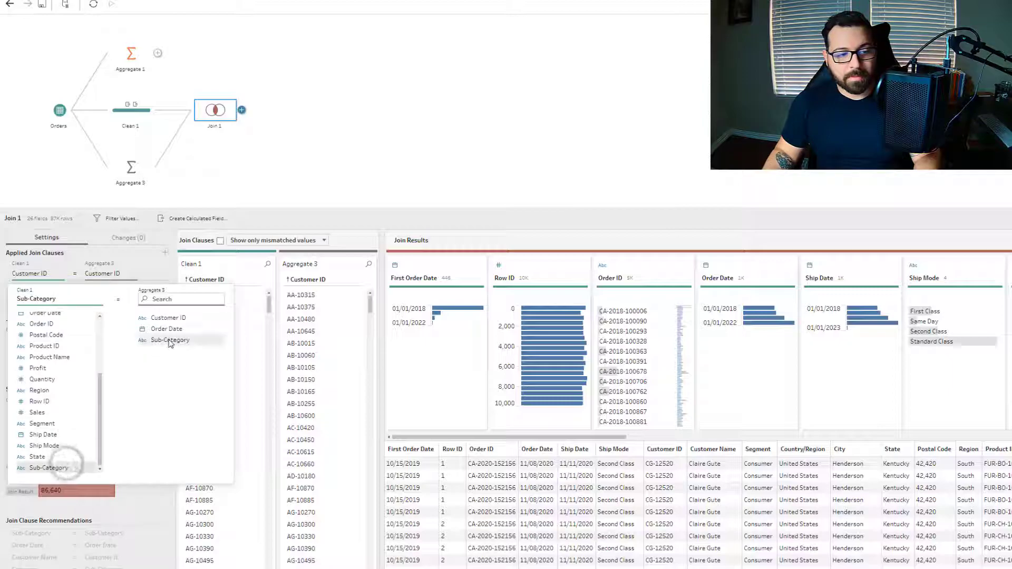
left_click(170, 340)
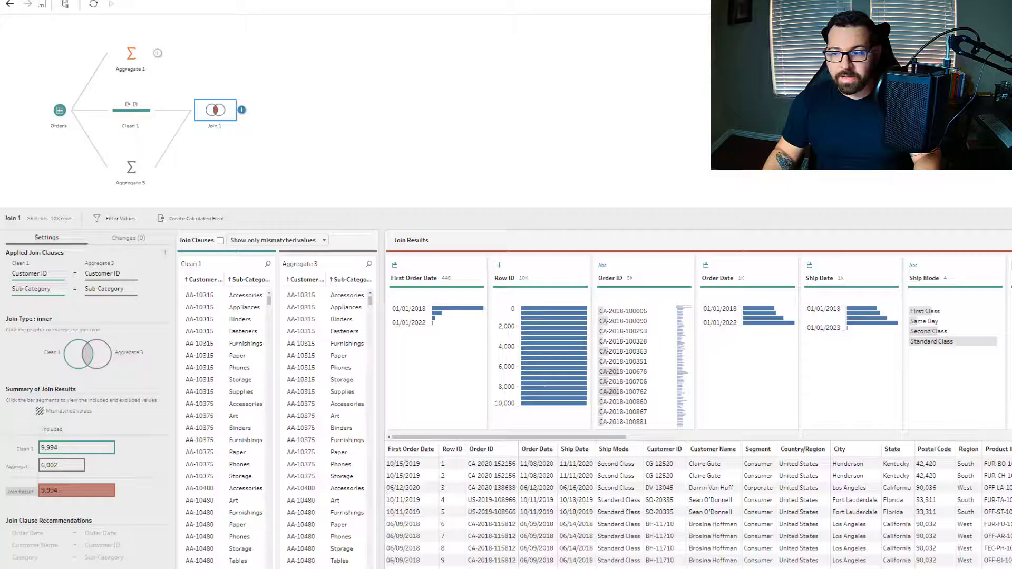
Add a Clean step after Join 1 and show its fields as a list
left_click(241, 110)
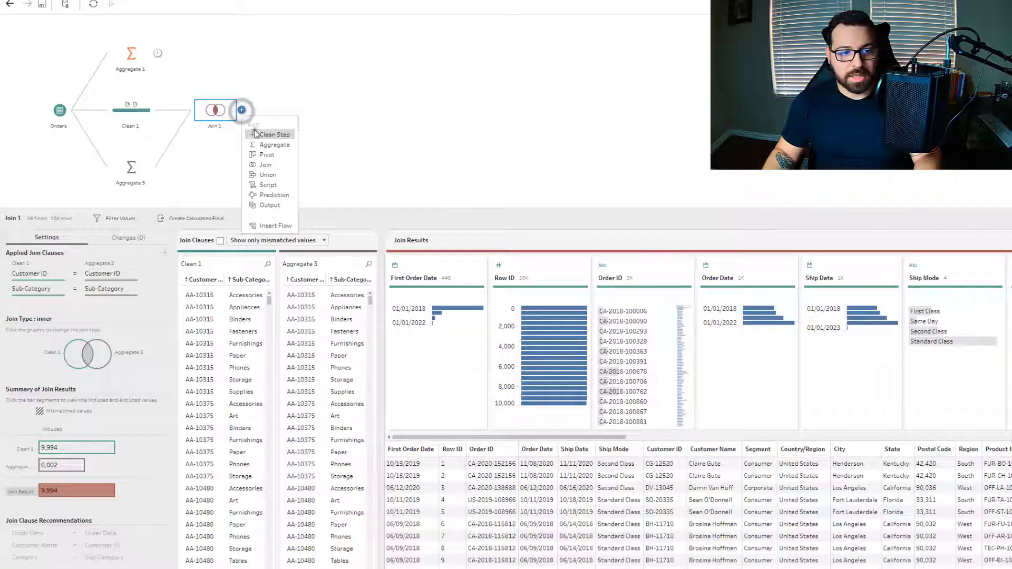
left_click(266, 135)
left_click(1010, 219)
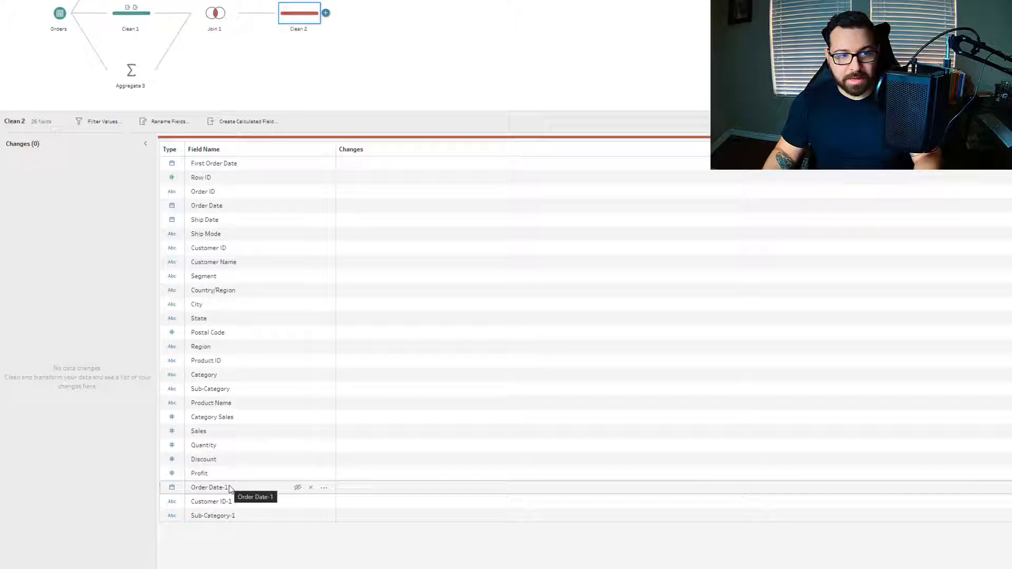
Rename the Order Date-1 field in Clean 2 as First Order by Sub-Category
double_click(229, 488)
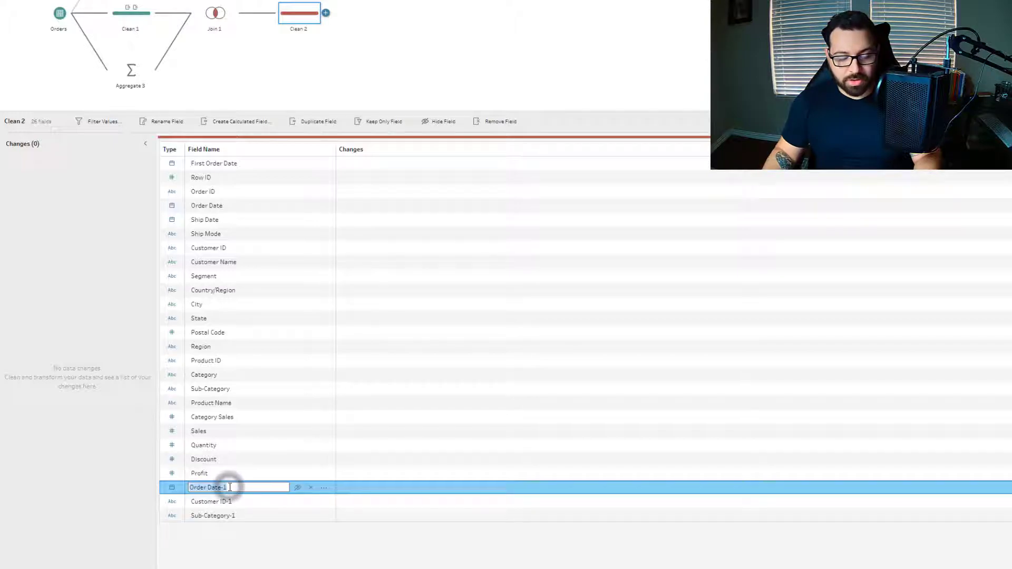
type("First Order by Sub-Cate")
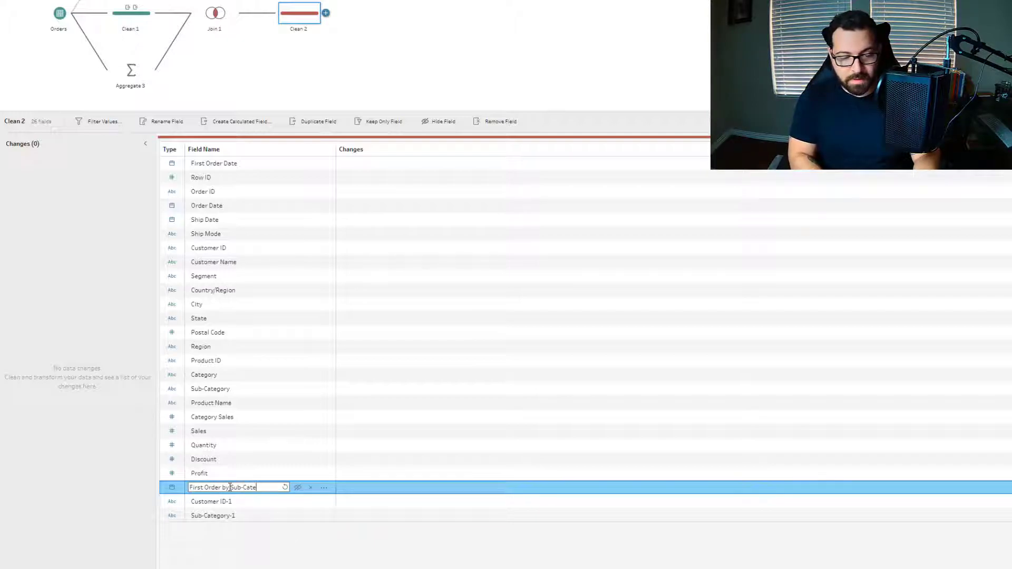
type("gory")
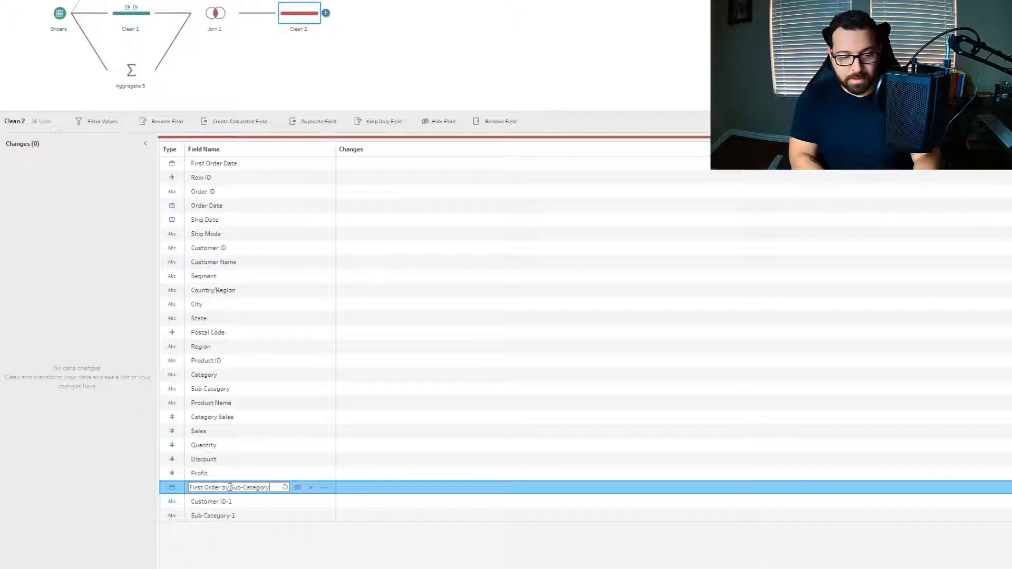
key("Return")
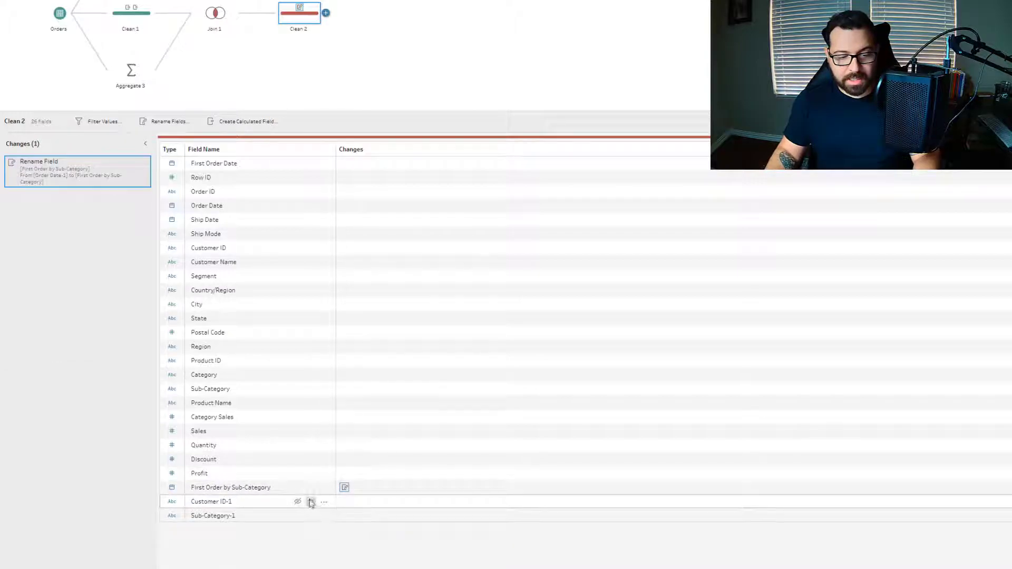
Remove the duplicate Customer ID-1 and Sub-Category-1 fields from Clean 2 and check the First Order by Sub-Category column
left_click(310, 502)
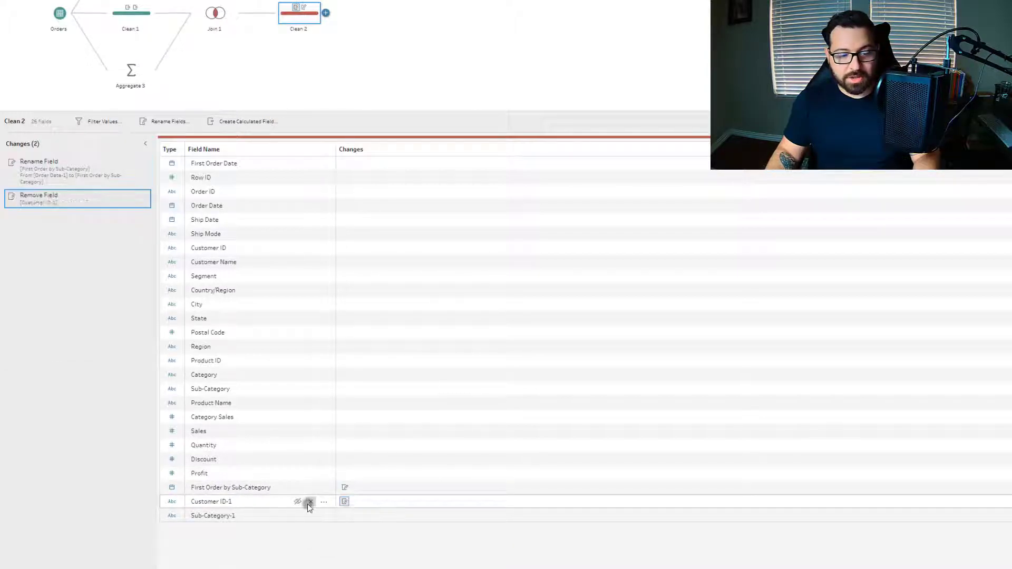
left_click(310, 502)
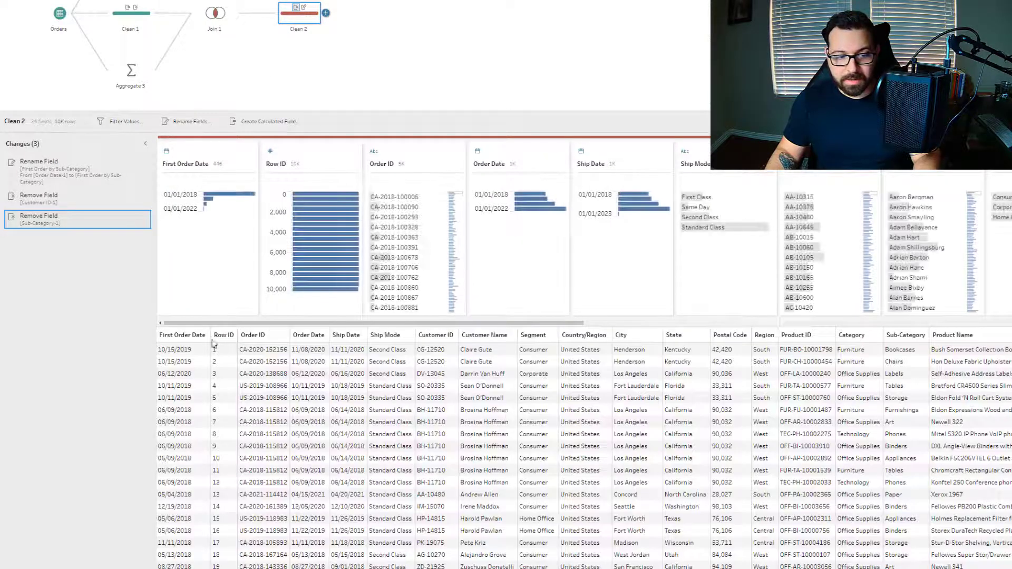
left_click_drag(215, 322, 479, 328)
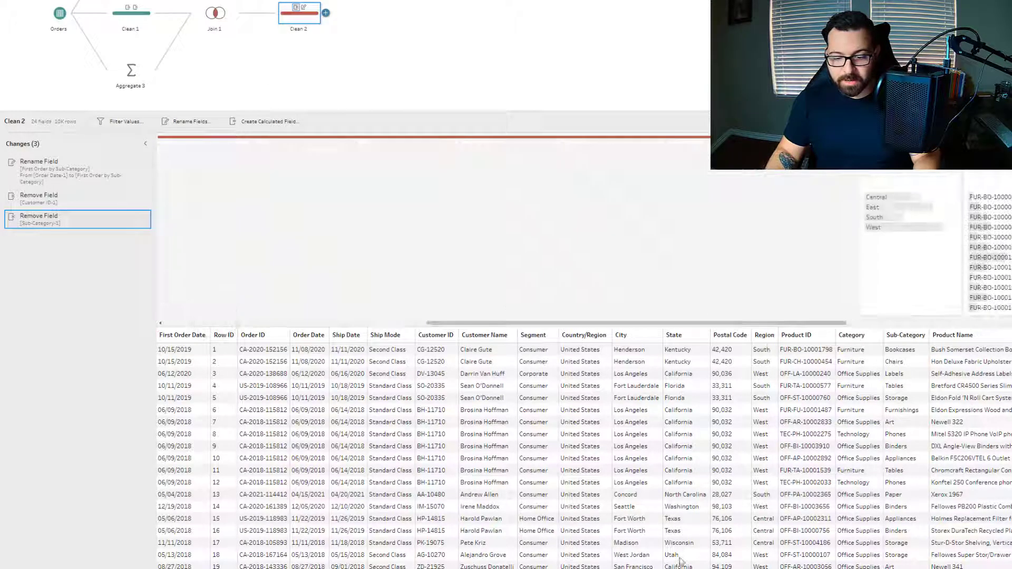
left_click_drag(680, 568, 1001, 568)
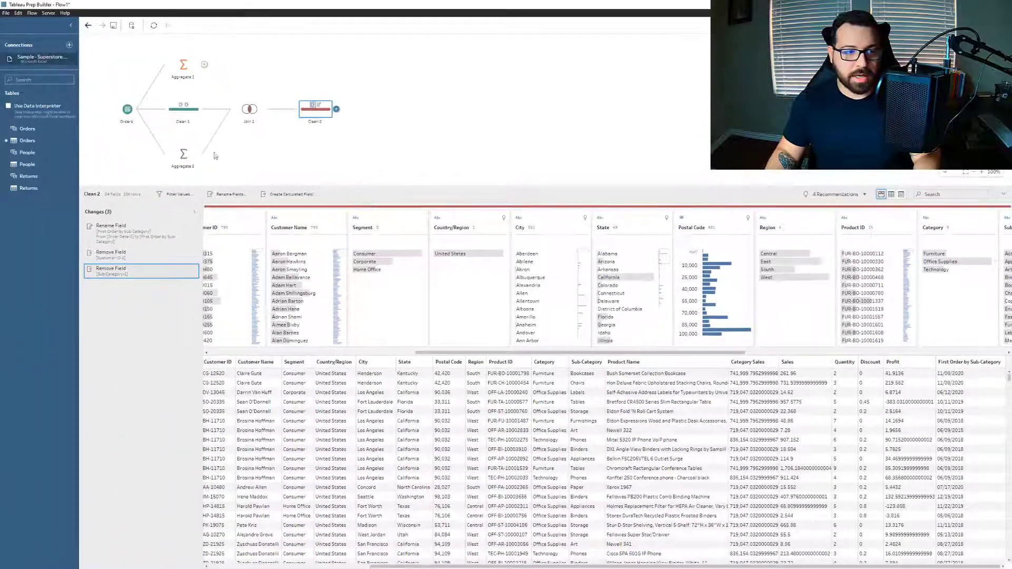
Compare the calculated fields in Clean 1 with the grouped and aggregated fields in Aggregate 3
left_click(191, 114)
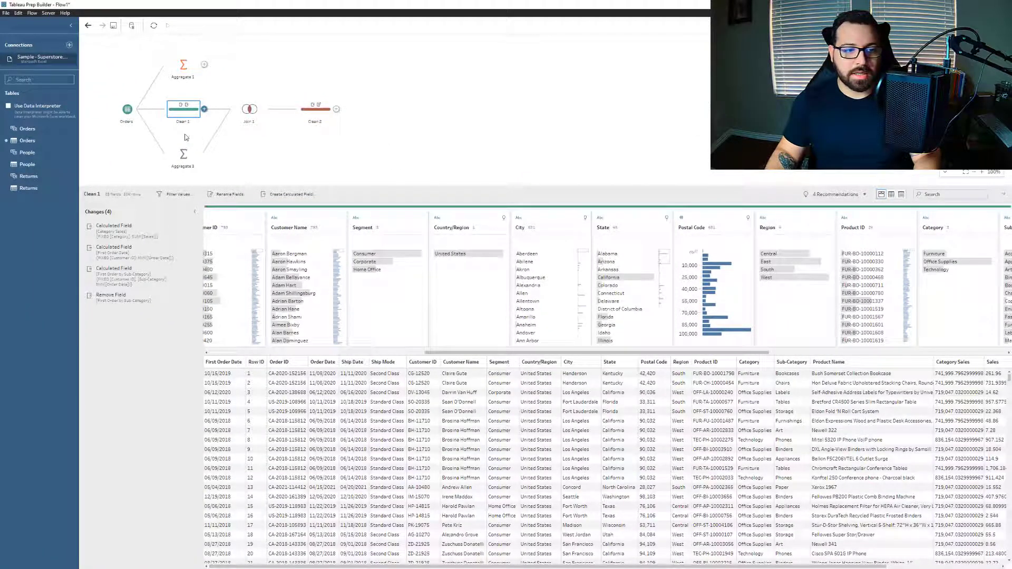
left_click(179, 162)
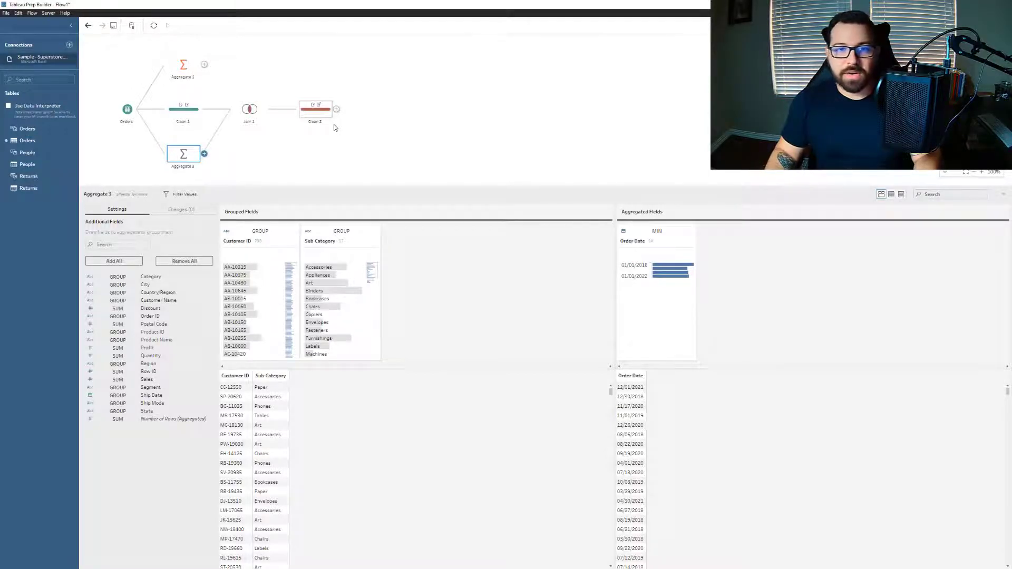
left_click(182, 155)
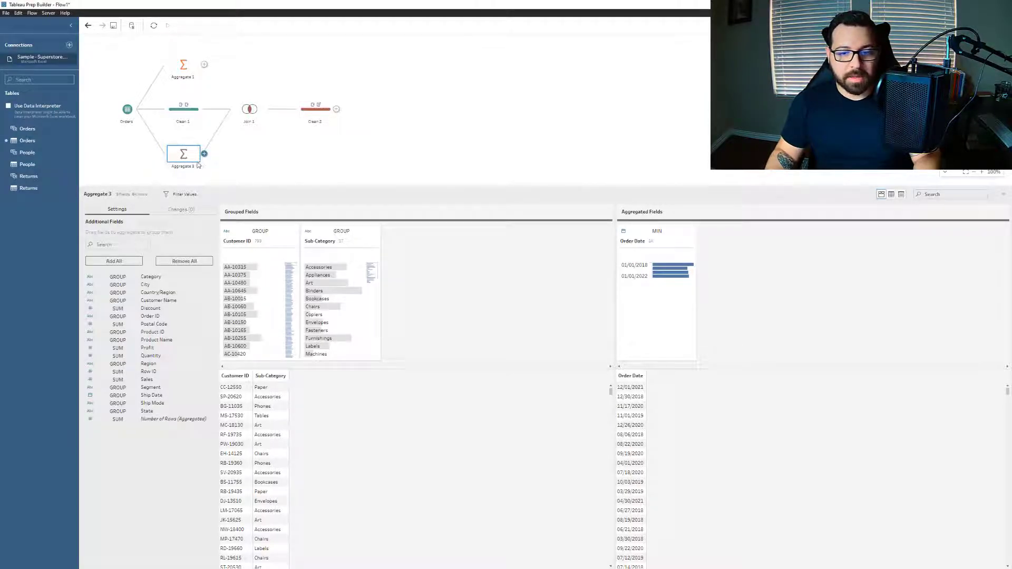